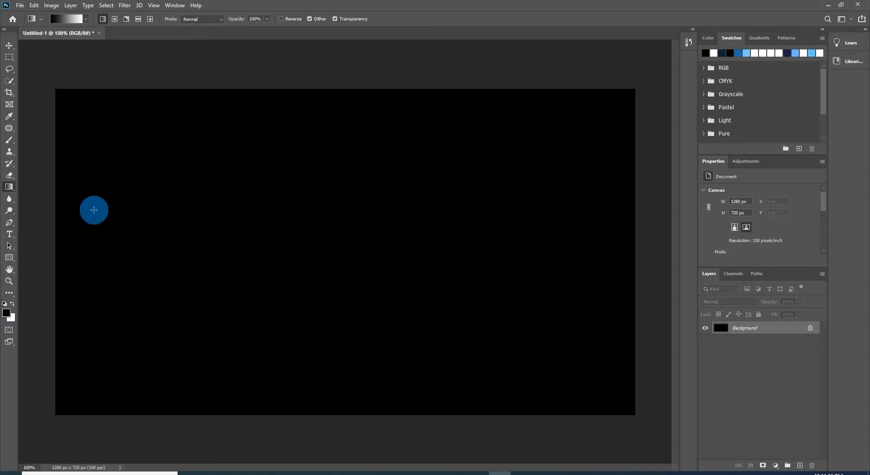
# Set up the Horizontal Type tool with the Stencil Std Bold font and white (#ffffff) as the text color
pyautogui.click(9, 234)
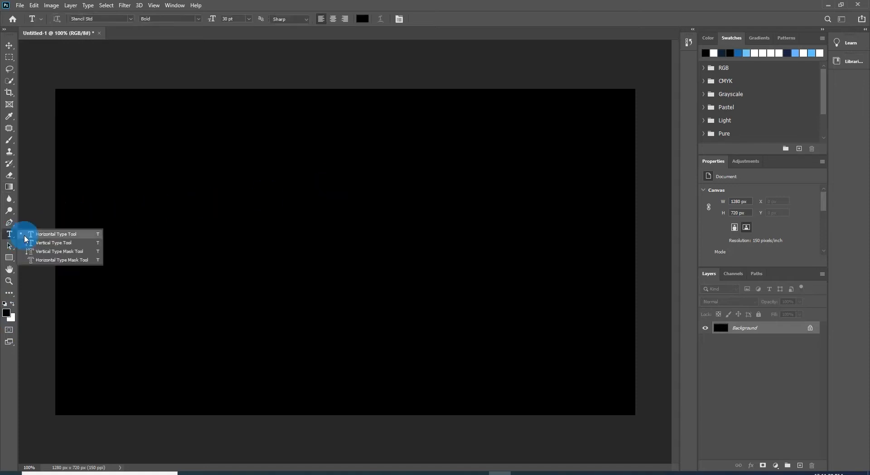
pyautogui.click(58, 239)
pyautogui.click(131, 19)
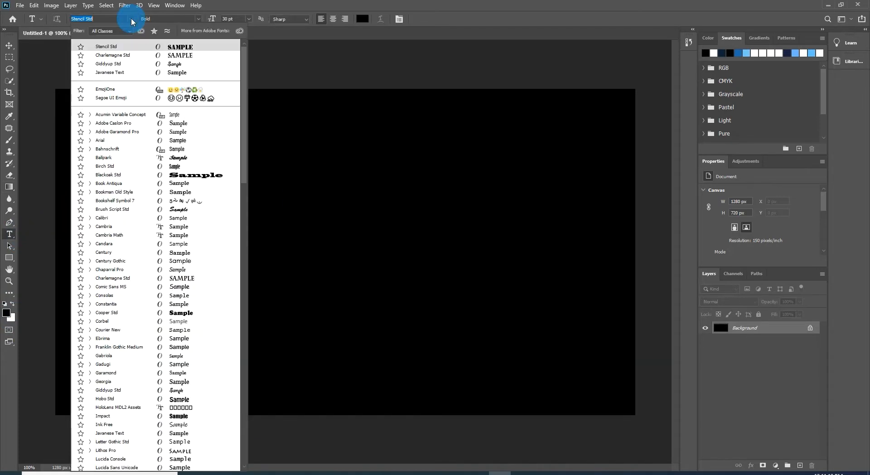
pyautogui.click(176, 49)
pyautogui.click(363, 18)
pyautogui.click(311, 97)
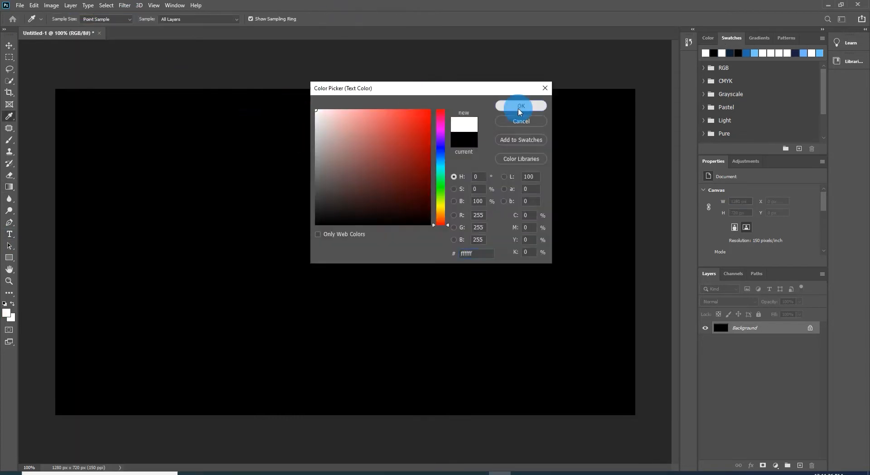
pyautogui.click(520, 107)
# Add the text "Clipping Amazon" on the black canvas and move it toward the canvas centre
pyautogui.click(93, 240)
pyautogui.write('Clipping Amazon')
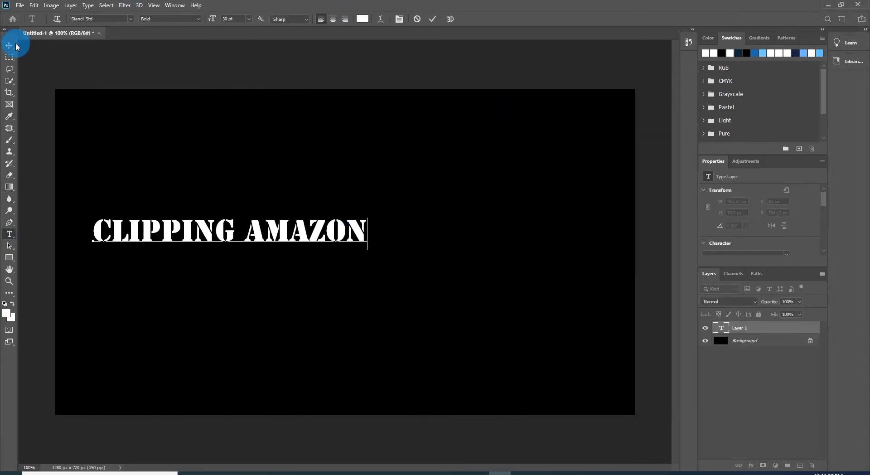
pyautogui.click(9, 45)
pyautogui.moveTo(212, 250); pyautogui.dragTo(335, 248)
# Scale the text to about 193% width and 308% height and place it across the middle of the canvas
pyautogui.hotkey('ctrl', 't')
pyautogui.moveTo(491, 243); pyautogui.dragTo(607, 254)
pyautogui.moveTo(199, 210); pyautogui.dragTo(78, 200)
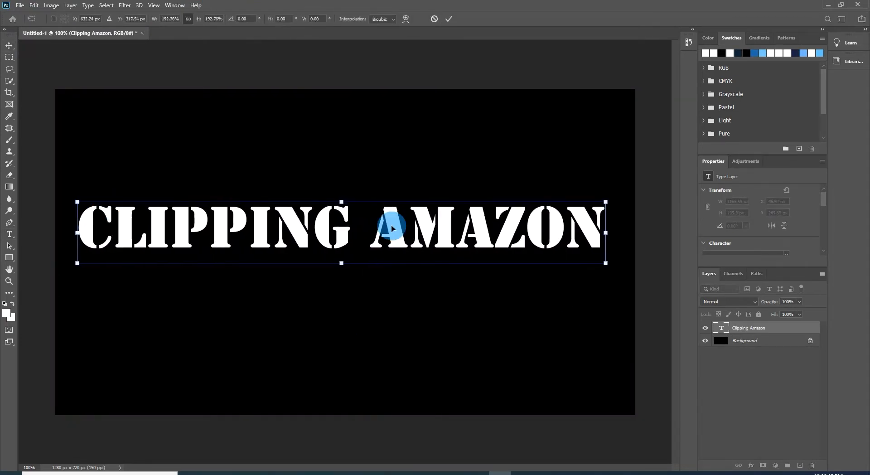
pyautogui.moveTo(348, 200); pyautogui.dragTo(349, 170)
pyautogui.moveTo(344, 263); pyautogui.dragTo(344, 268)
pyautogui.moveTo(382, 216); pyautogui.dragTo(390, 253)
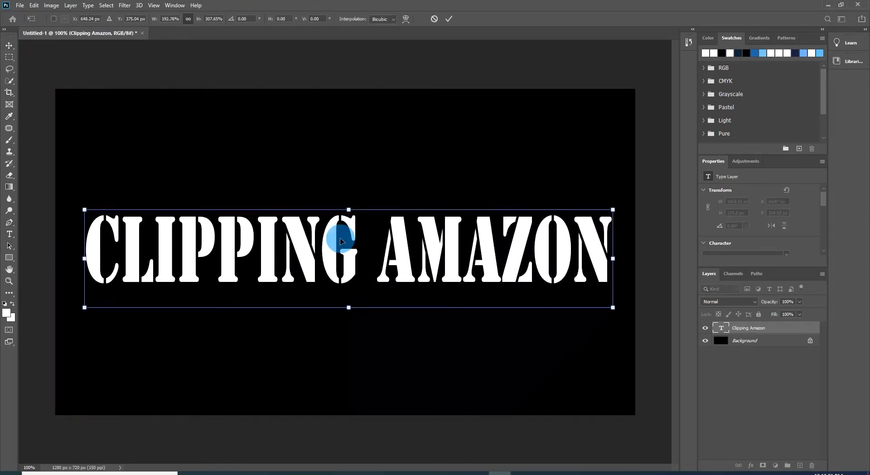
pyautogui.moveTo(341, 238); pyautogui.dragTo(338, 223)
pyautogui.click(449, 19)
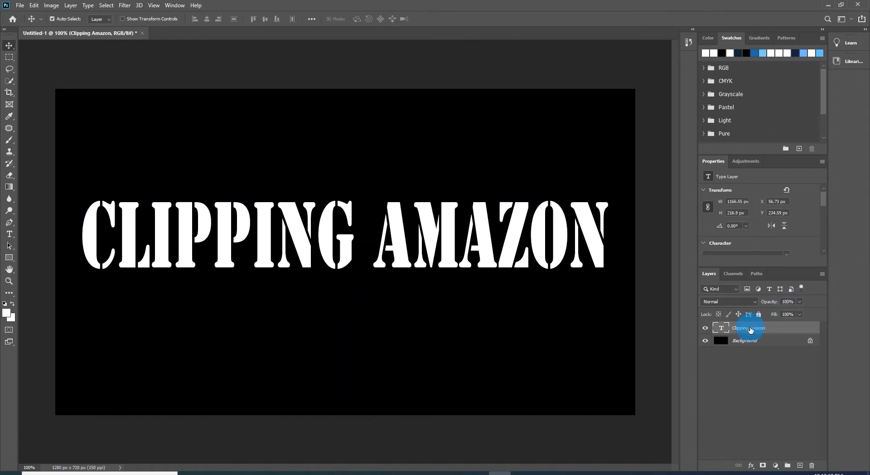
# Merge the text layer into the Background and apply the Crystallize filter with a cell size of 5
pyautogui.click(749, 344)
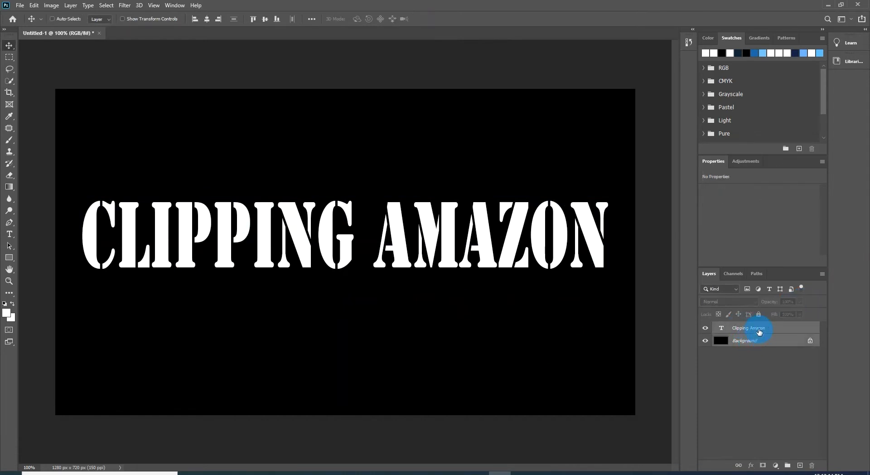
pyautogui.hotkey('ctrl', 'e')
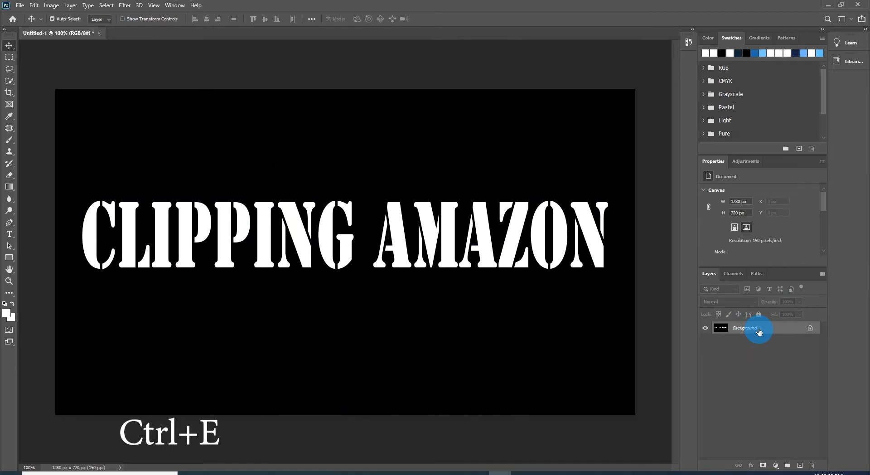
pyautogui.click(124, 5)
pyautogui.moveTo(134, 143)
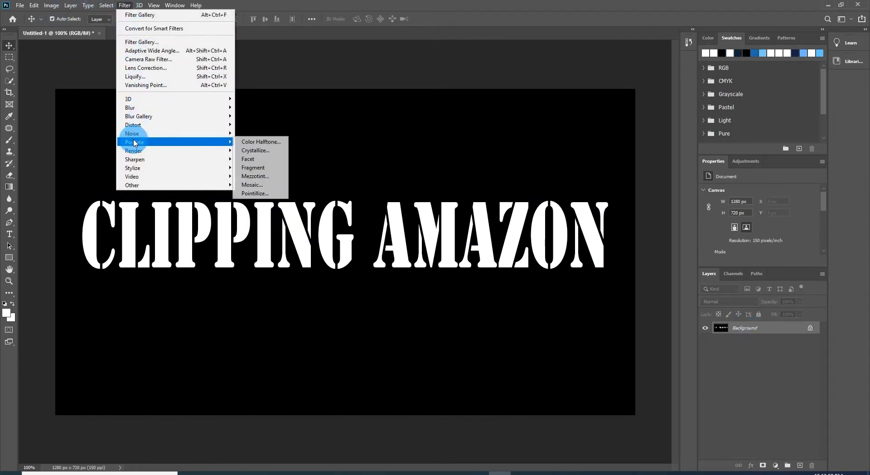
pyautogui.click(254, 152)
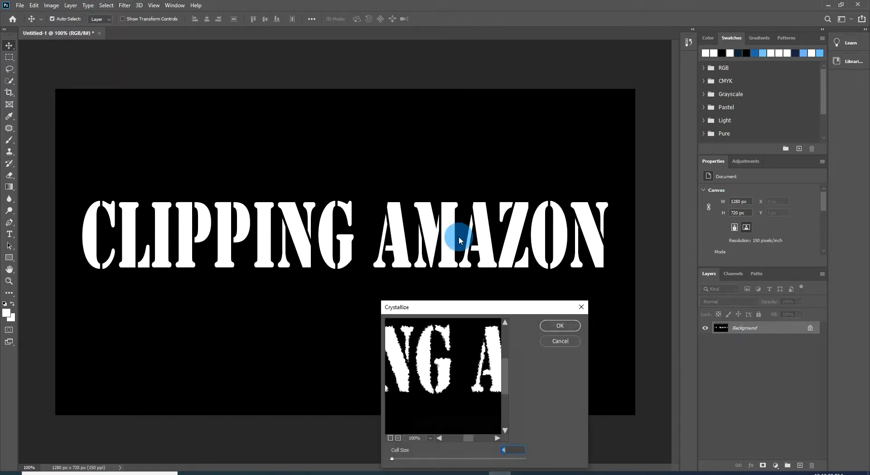
pyautogui.click(529, 453)
pyautogui.moveTo(511, 448); pyautogui.dragTo(497, 451)
pyautogui.click(562, 325)
# Rotate the whole image 90° clockwise
pyautogui.click(53, 6)
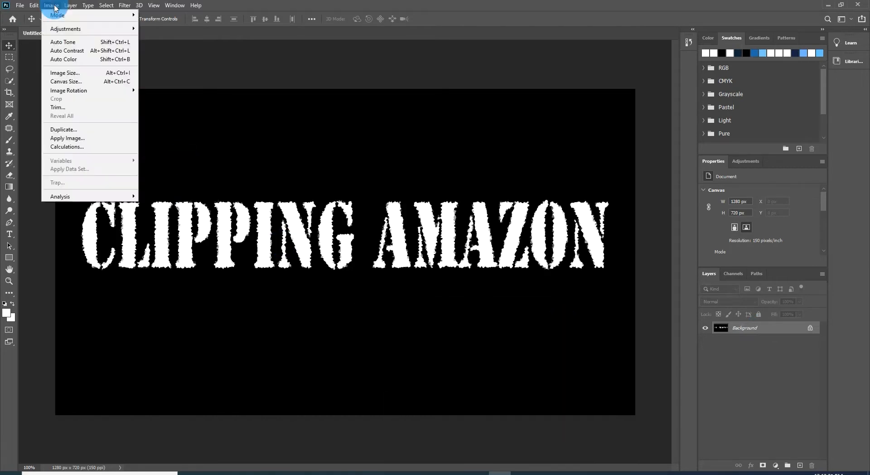
pyautogui.moveTo(64, 90)
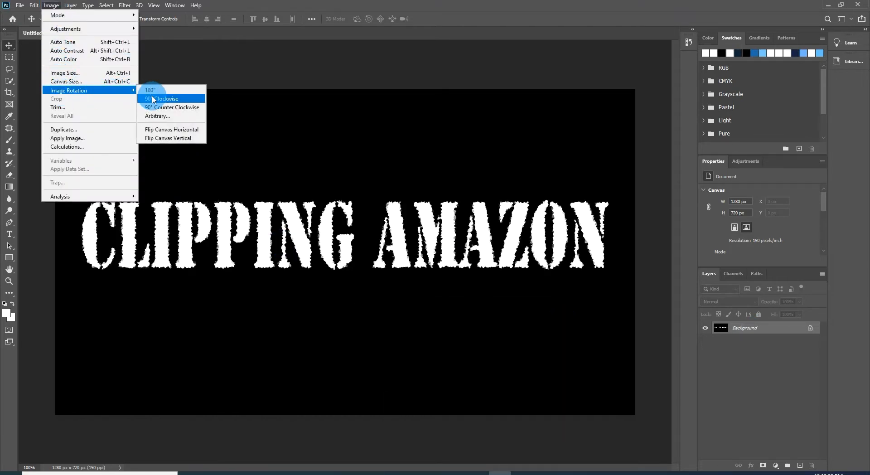
pyautogui.click(169, 99)
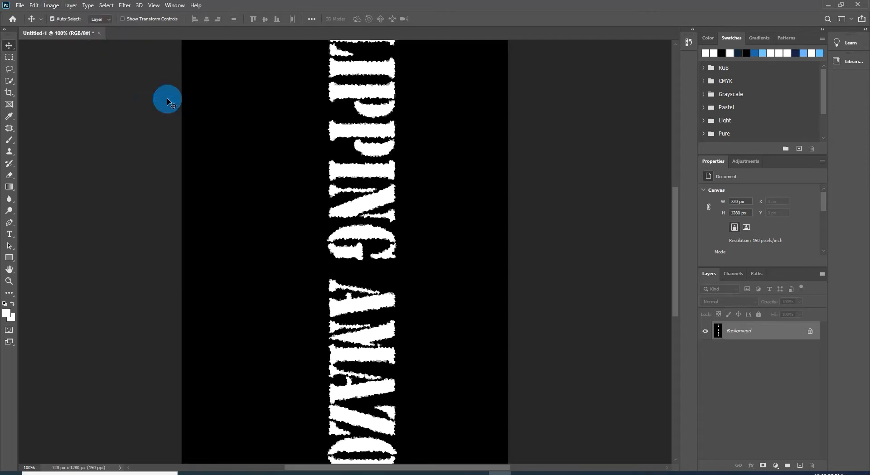
# Apply the Wind filter to the rotated text three times, using the Wind method and the From the Right direction
pyautogui.click(123, 6)
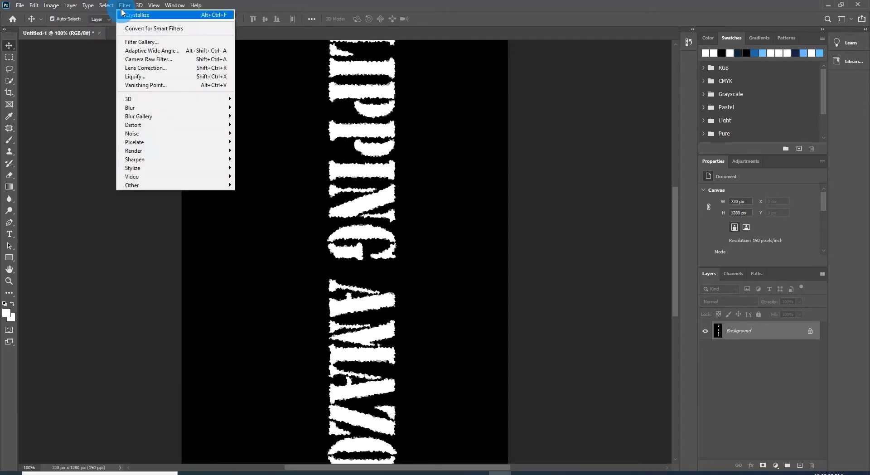
pyautogui.moveTo(129, 167)
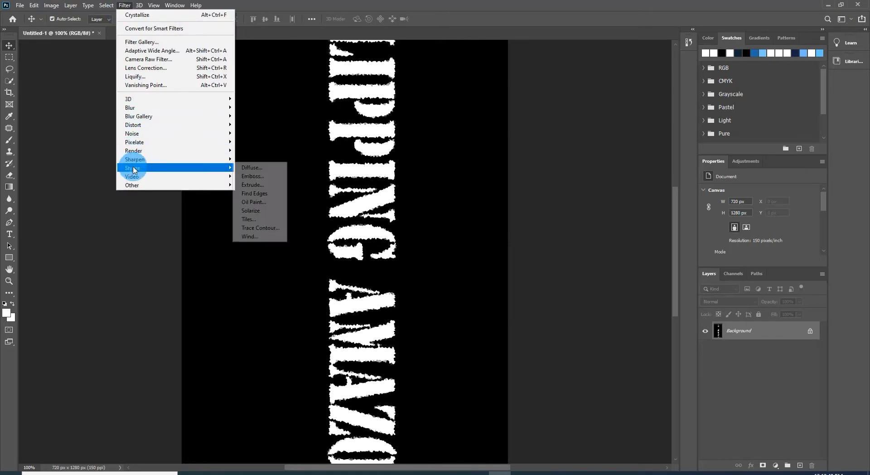
pyautogui.click(250, 237)
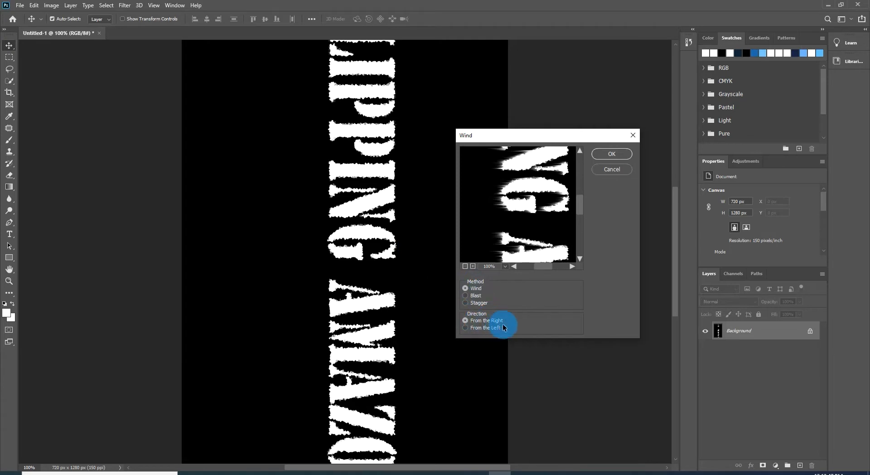
pyautogui.click(612, 154)
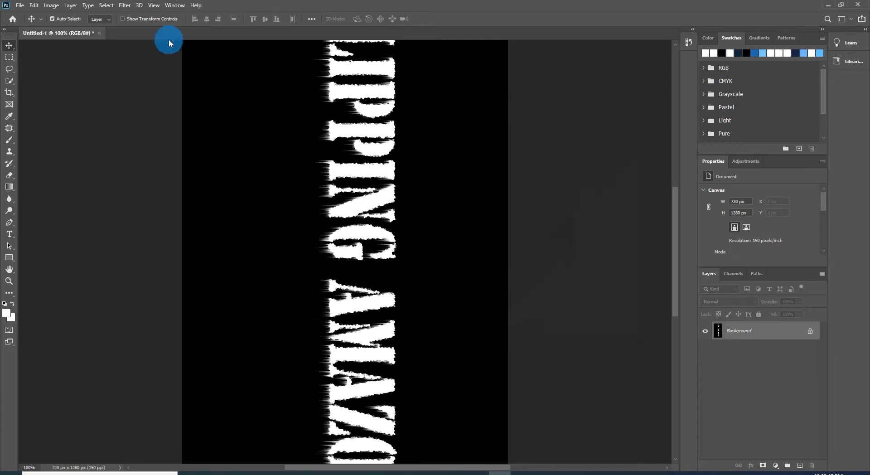
pyautogui.click(124, 5)
pyautogui.moveTo(204, 171)
pyautogui.click(250, 239)
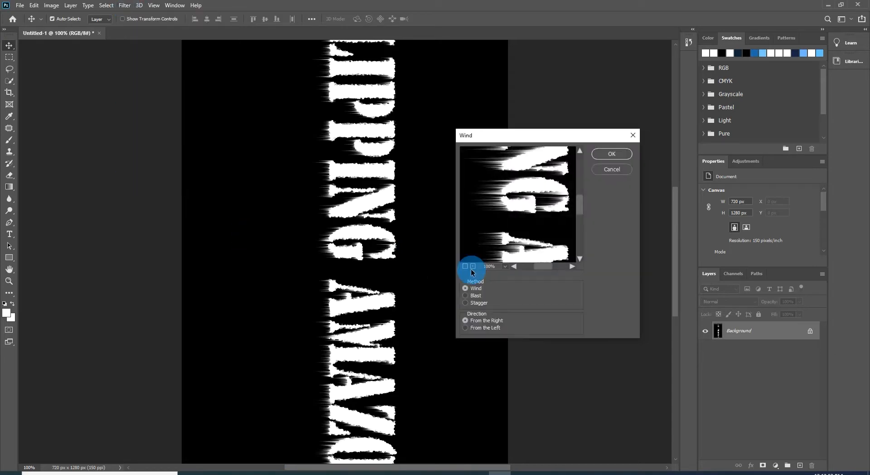
pyautogui.click(612, 154)
pyautogui.click(125, 5)
pyautogui.click(250, 239)
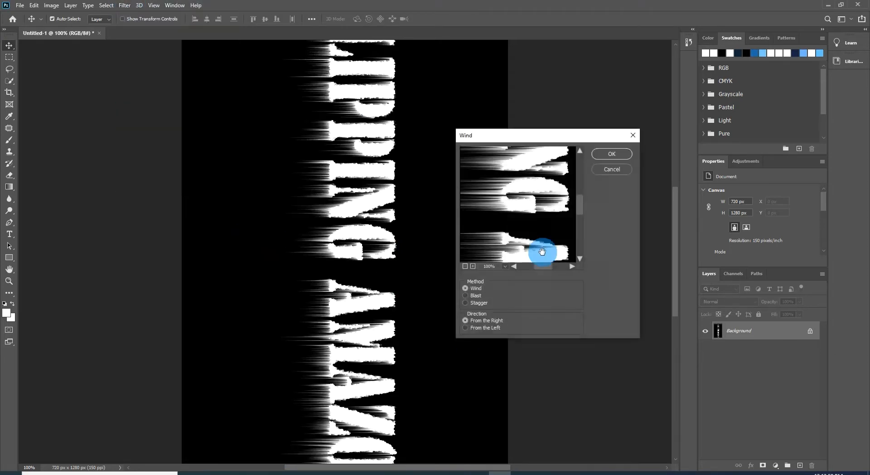
pyautogui.click(611, 154)
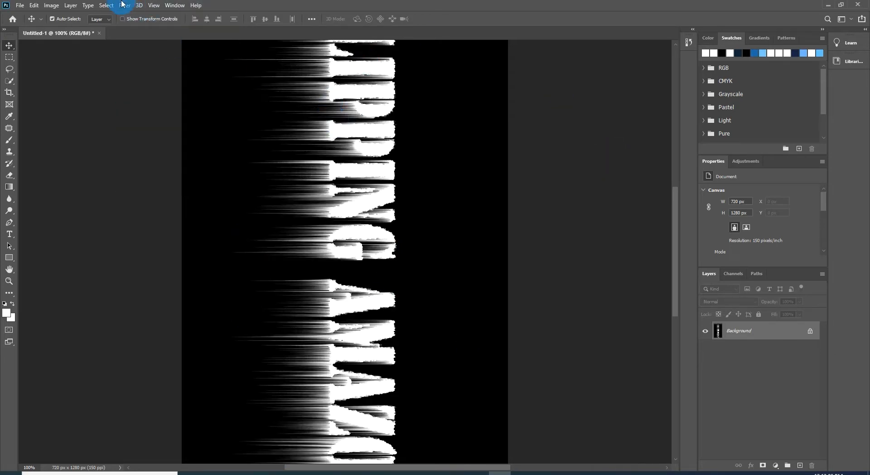
# Rotate the whole image 90° counter clockwise
pyautogui.click(51, 5)
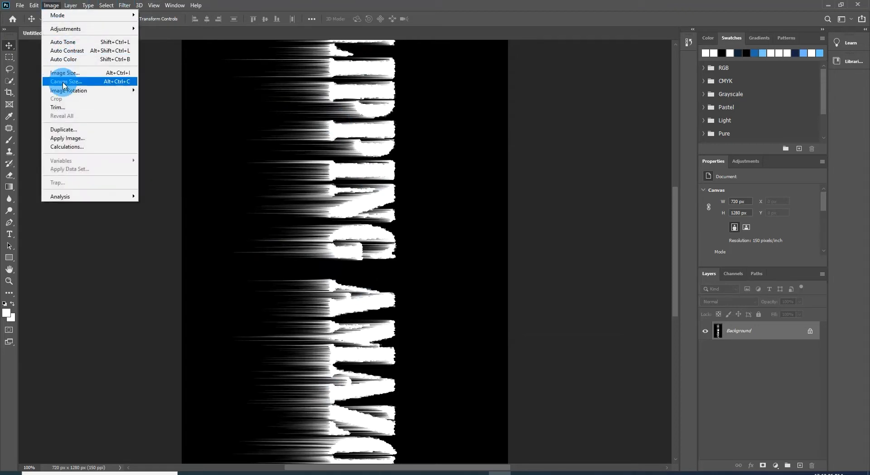
pyautogui.moveTo(63, 93)
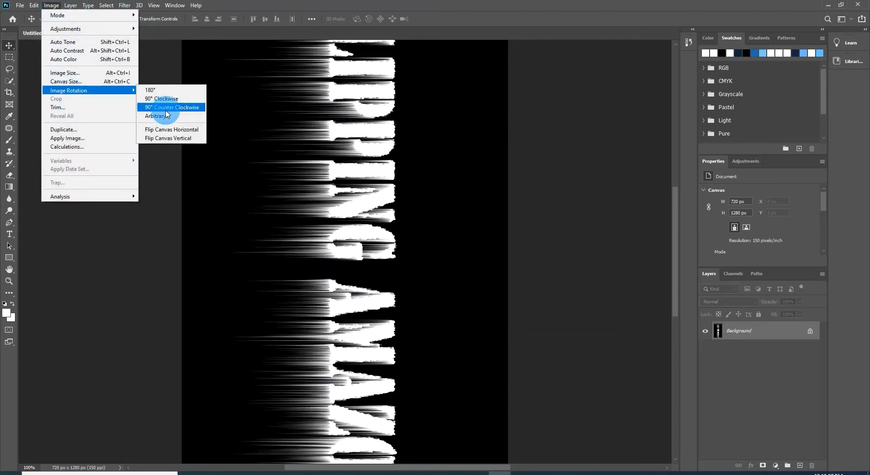
pyautogui.click(181, 108)
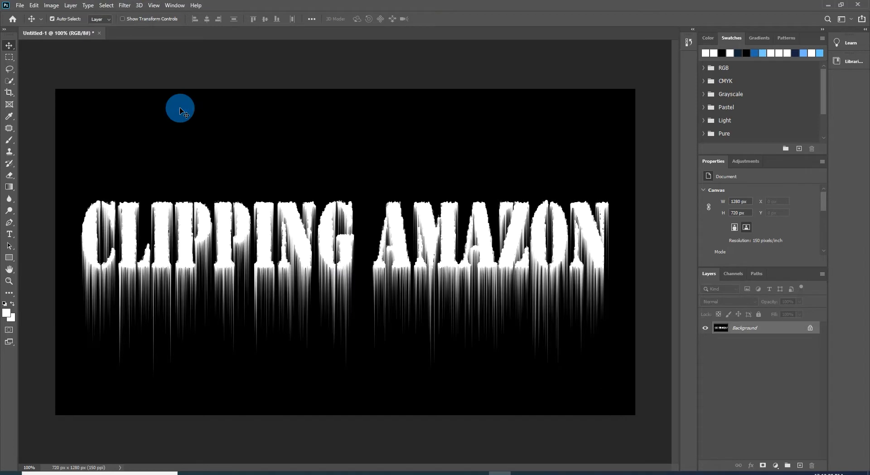
# Apply the Crystallize filter to the streaked text with a cell size of 3
pyautogui.click(126, 5)
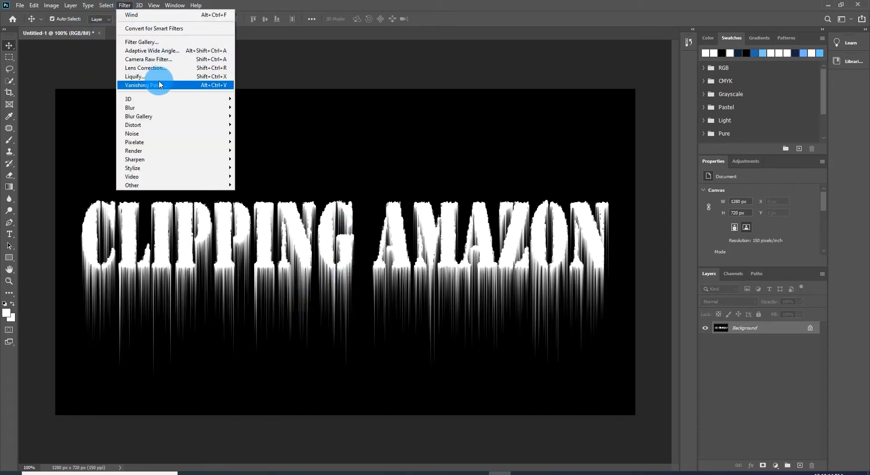
pyautogui.click(254, 150)
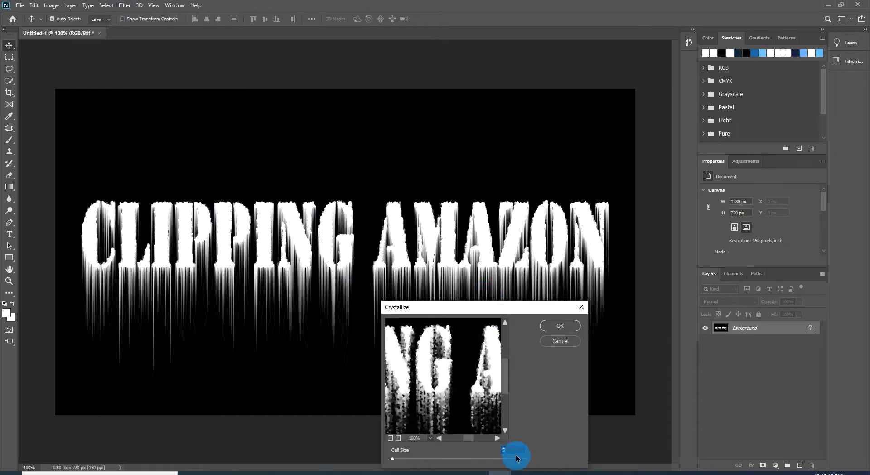
pyautogui.write('3')
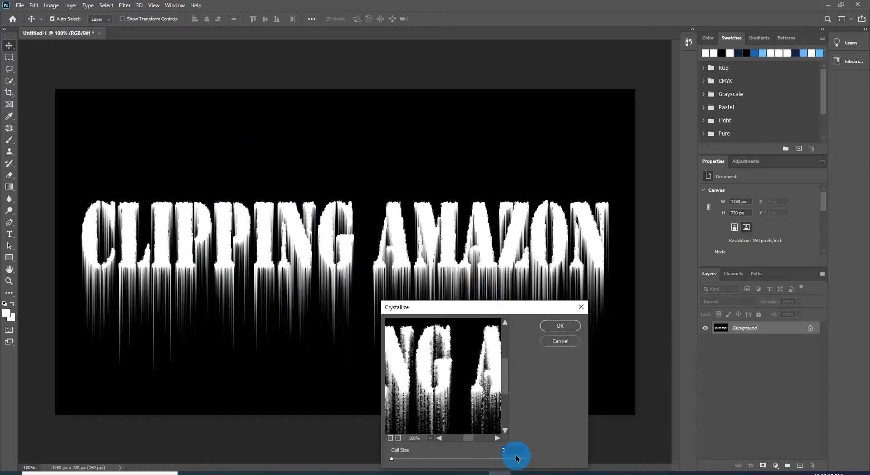
pyautogui.click(562, 331)
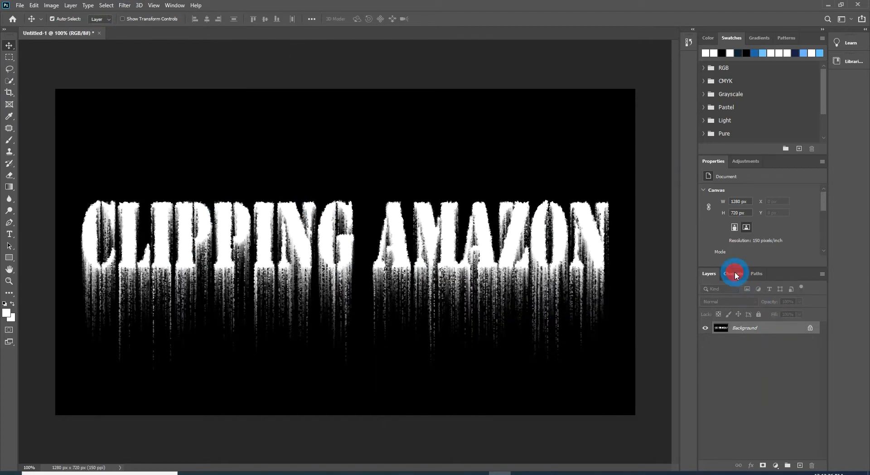
# Load the RGB composite channel as a selection and save that selection as a new channel named "Text"
pyautogui.click(735, 274)
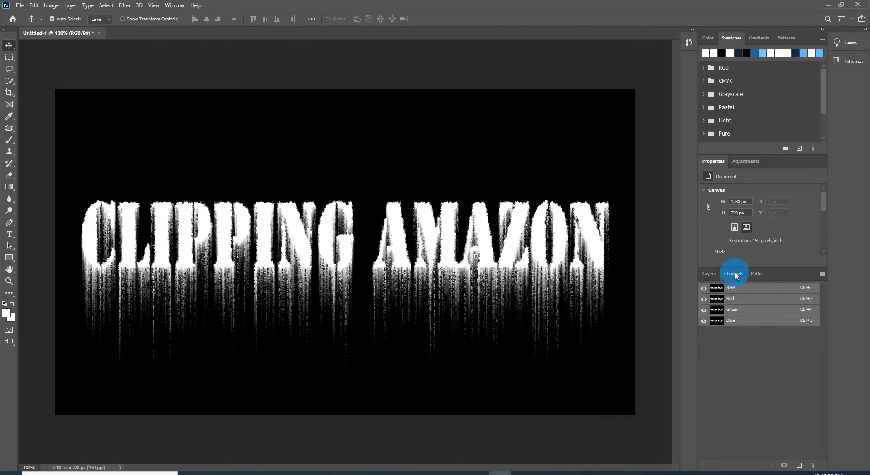
pyautogui.click(771, 465)
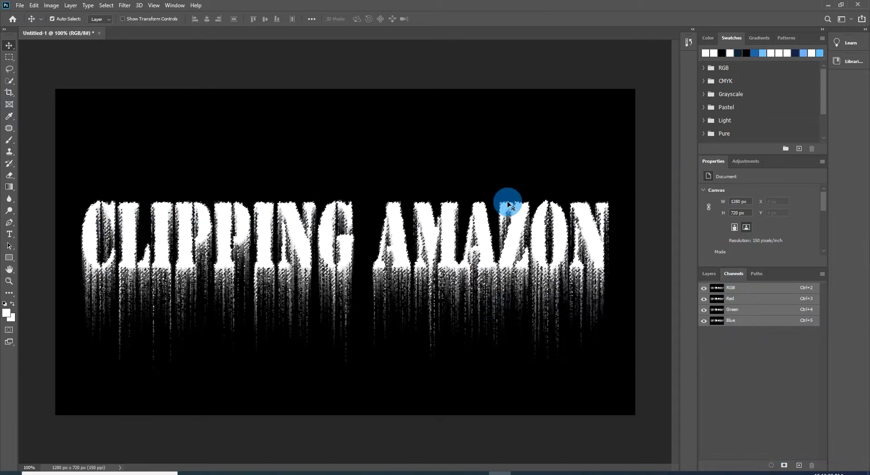
pyautogui.click(106, 5)
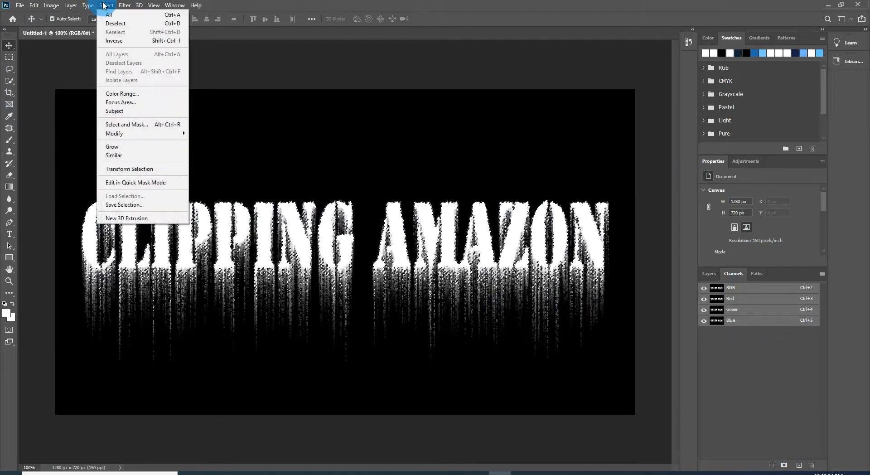
pyautogui.click(133, 207)
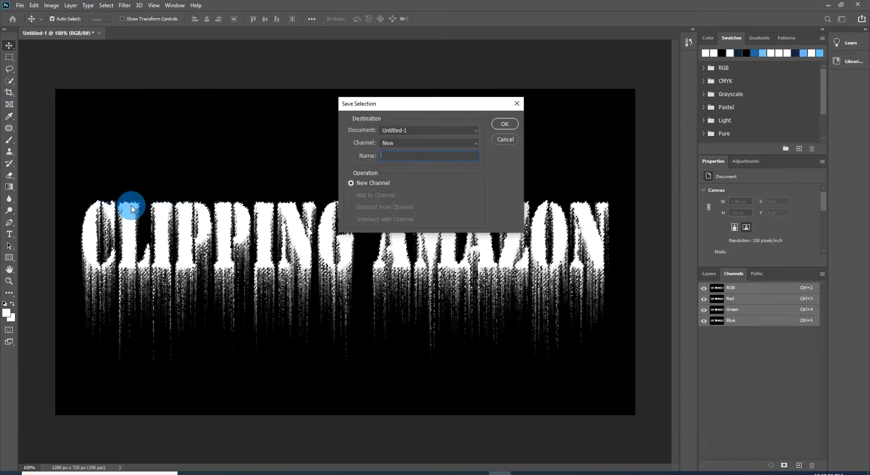
pyautogui.click(391, 158)
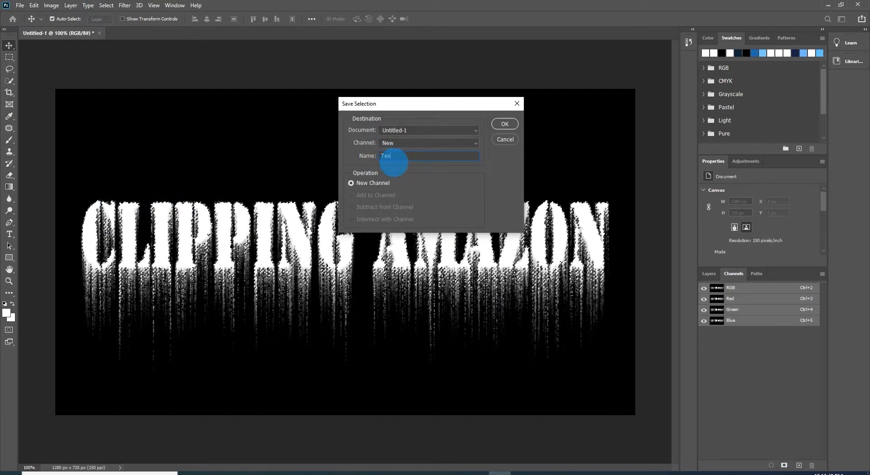
pyautogui.click(504, 124)
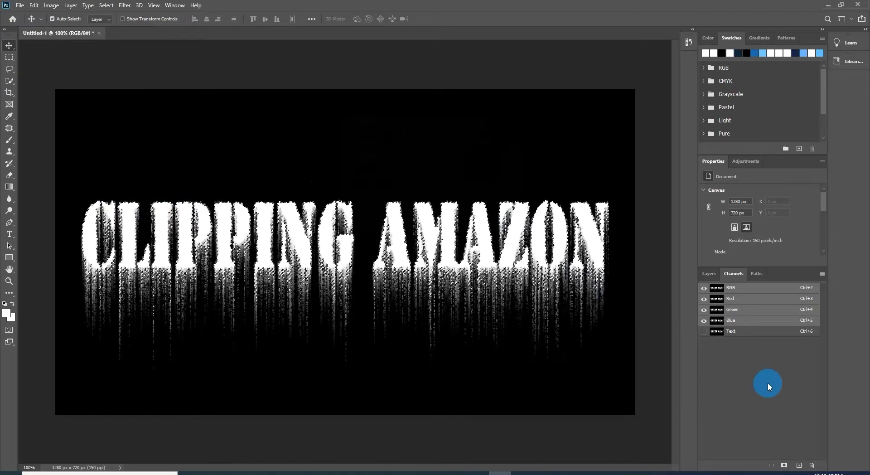
pyautogui.click(710, 274)
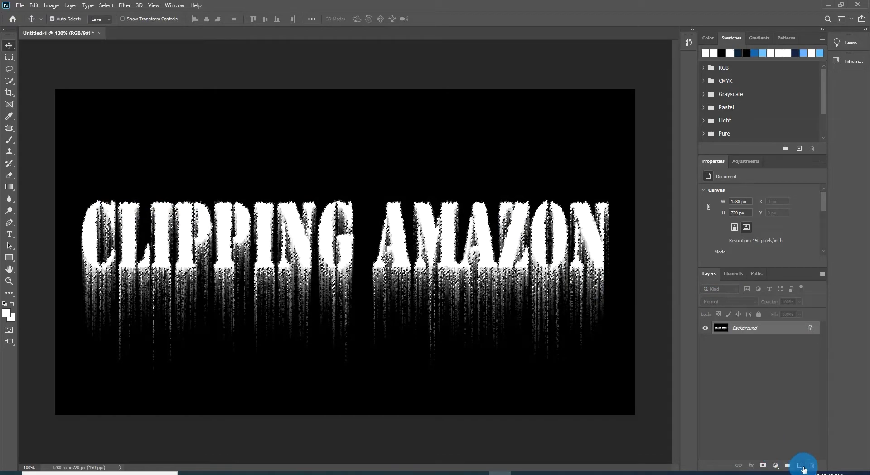
# Create a new layer, fill the loaded text selection with white on it, and deselect
pyautogui.click(800, 465)
pyautogui.click(726, 327)
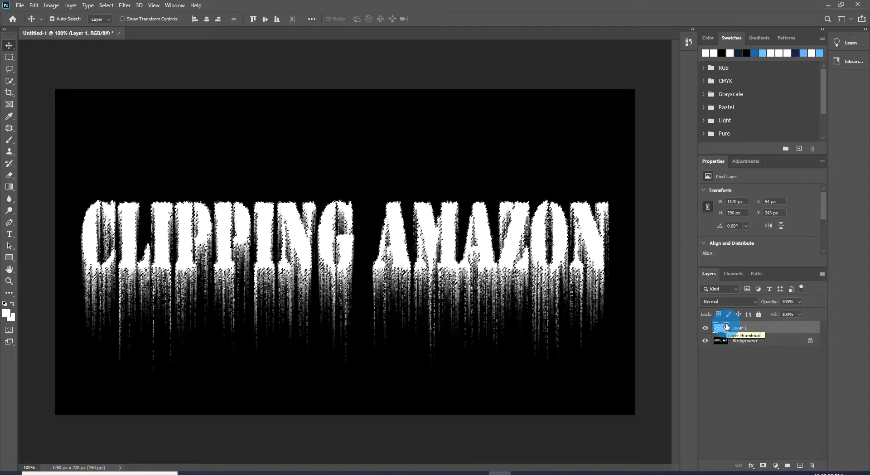
pyautogui.hotkey('ctrl', 'd')
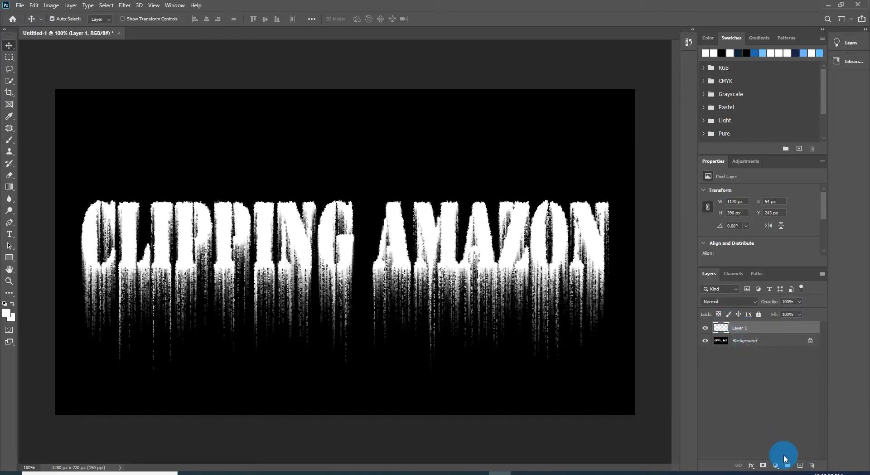
# Add a new layer beneath the white text layer and fill it with black
pyautogui.press('ctrl')
pyautogui.keyDown('ctrl'); pyautogui.click(800, 466); pyautogui.keyUp('ctrl')
pyautogui.keyDown('ctrl'); pyautogui.click(720, 330); pyautogui.keyUp('ctrl')
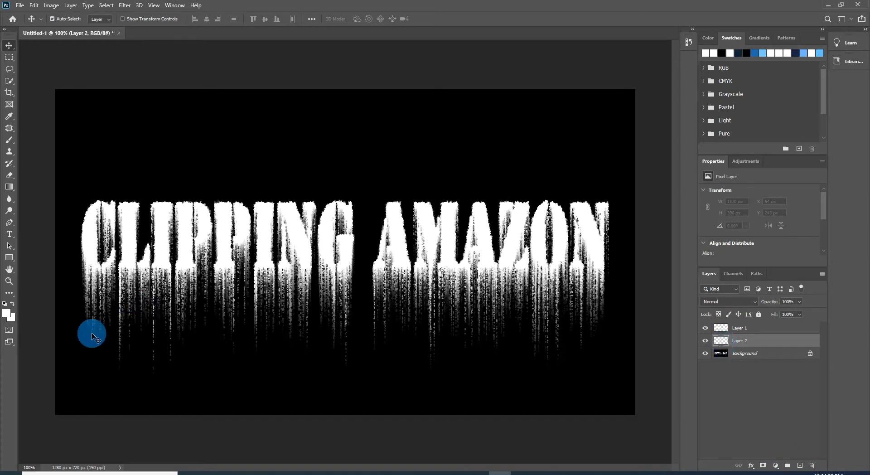
pyautogui.click(6, 304)
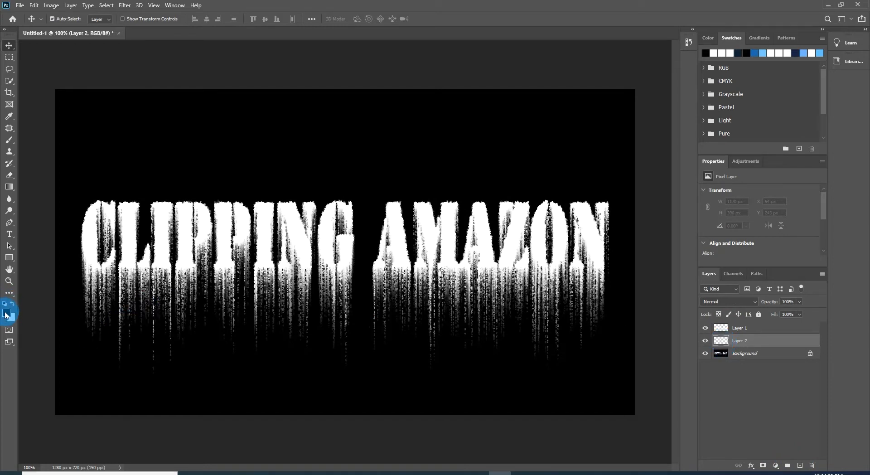
pyautogui.hotkey('alt', 'Delete')
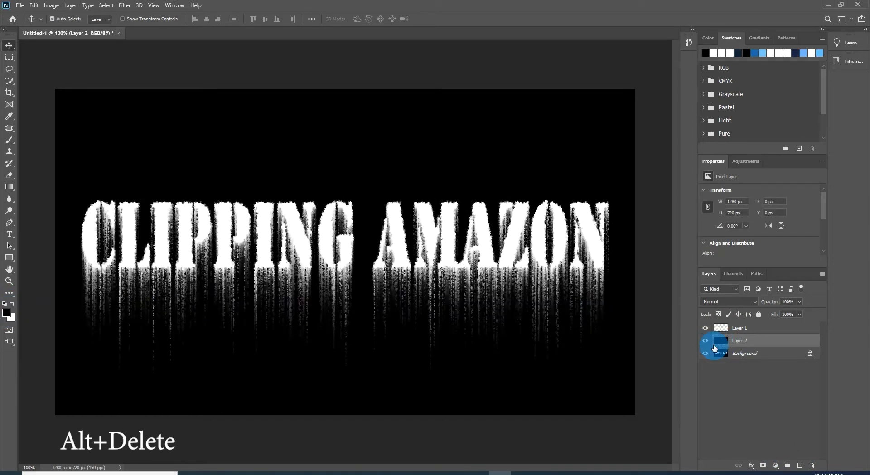
# Add an Inner Glow effect to Layer 1 with the Dissolve blend mode
pyautogui.click(739, 328)
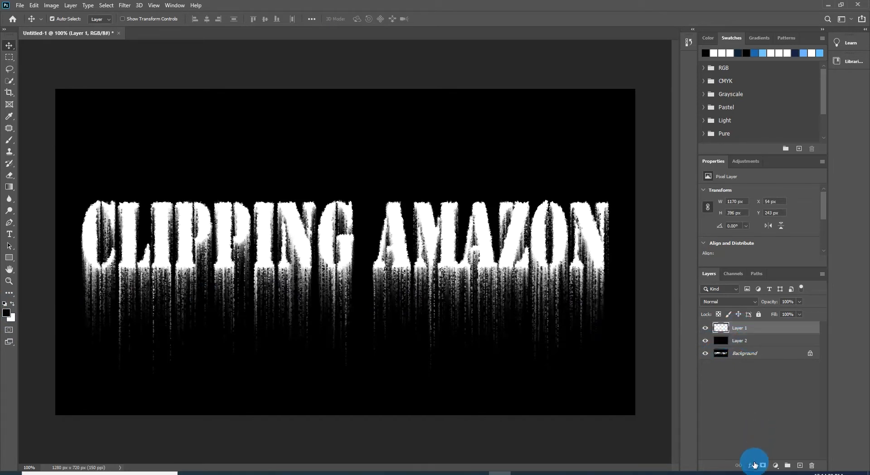
pyautogui.click(751, 467)
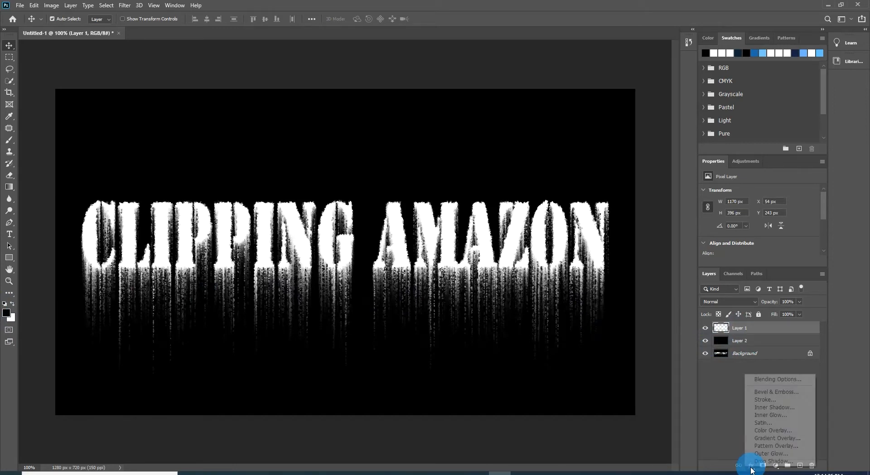
pyautogui.click(764, 415)
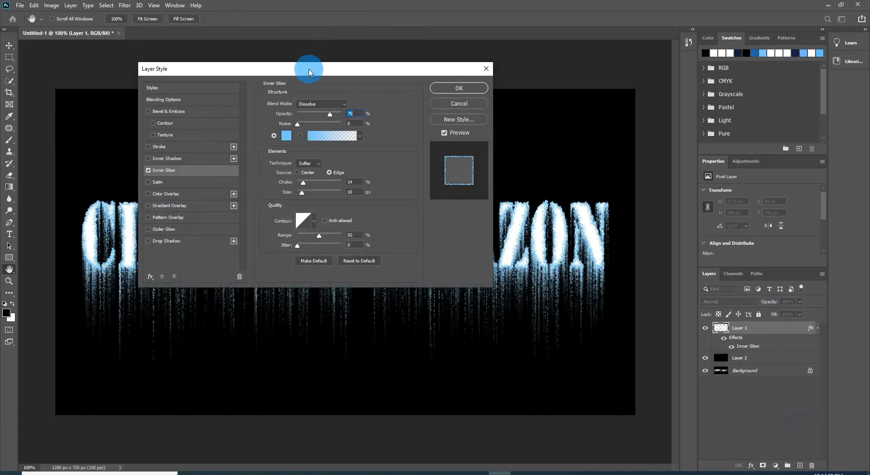
pyautogui.moveTo(312, 70); pyautogui.dragTo(643, 213)
pyautogui.click(674, 246)
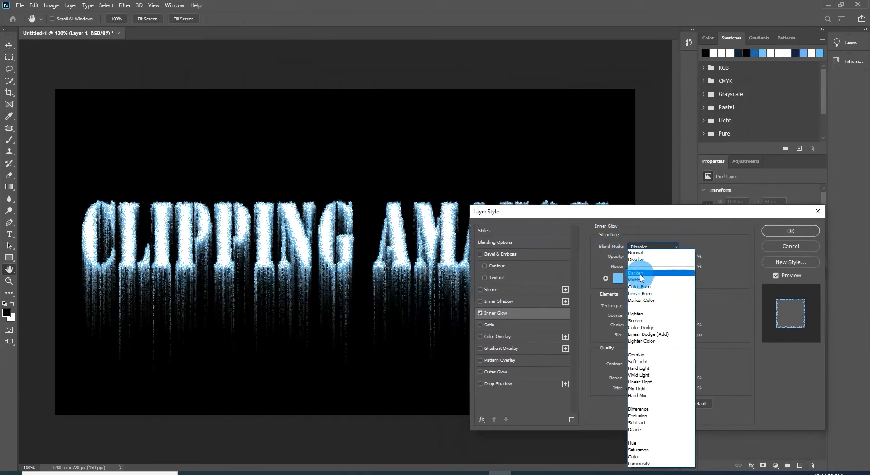
pyautogui.click(642, 263)
# Set the inner glow colour to 74c7fb with a choke of 14% and a size of 10 px, and apply the effect
pyautogui.click(618, 278)
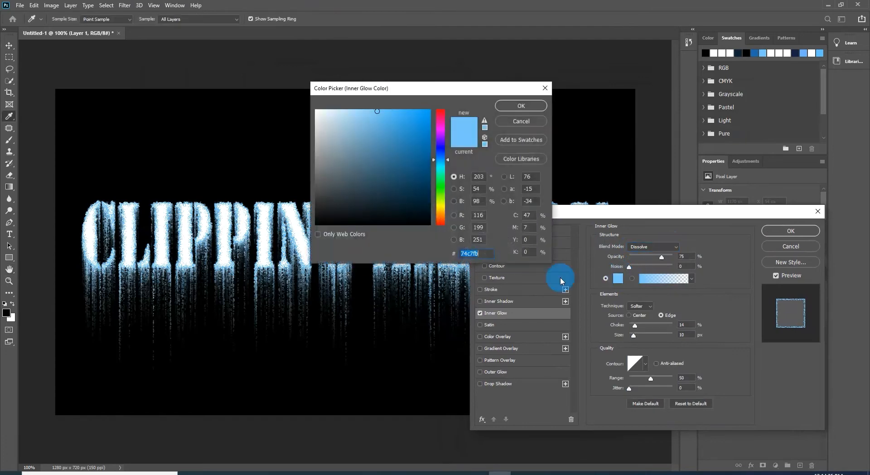
pyautogui.moveTo(487, 255); pyautogui.dragTo(457, 255)
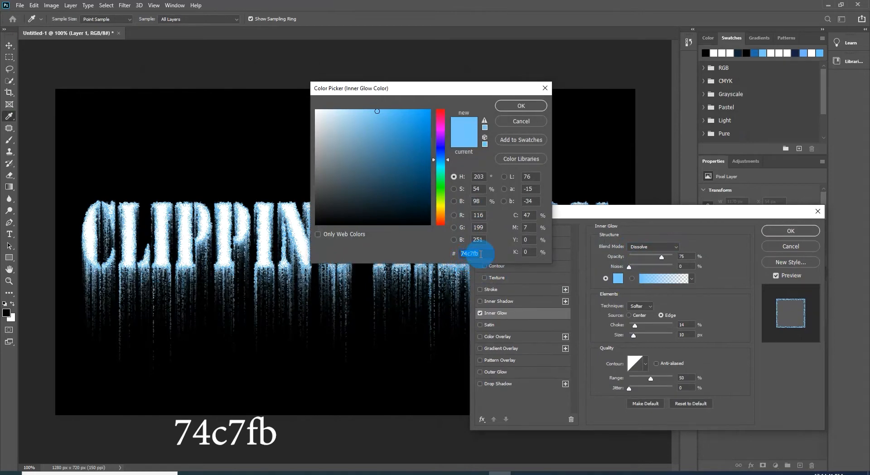
pyautogui.click(527, 105)
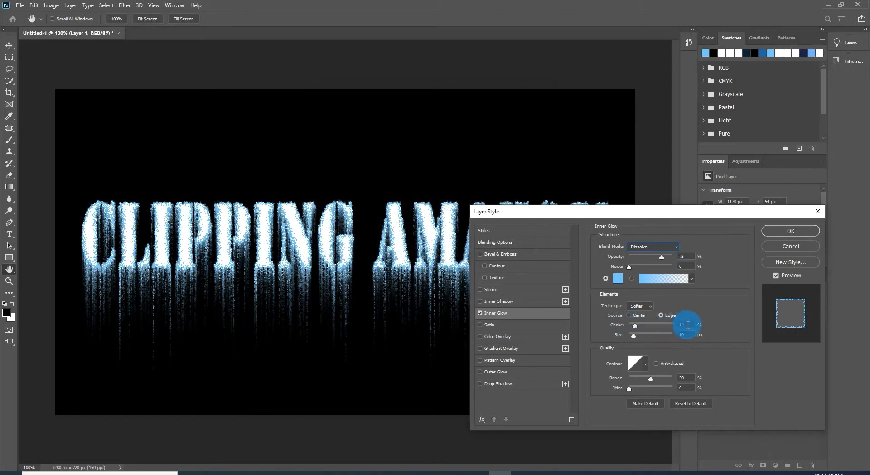
pyautogui.click(684, 334)
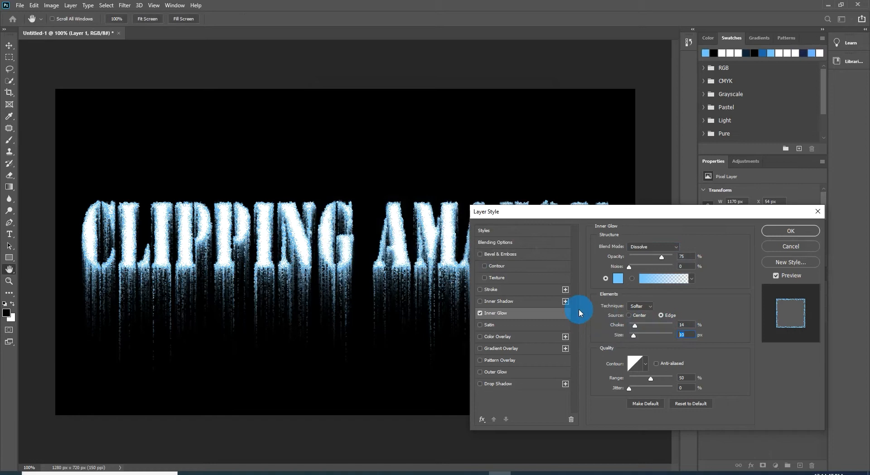
pyautogui.click(777, 229)
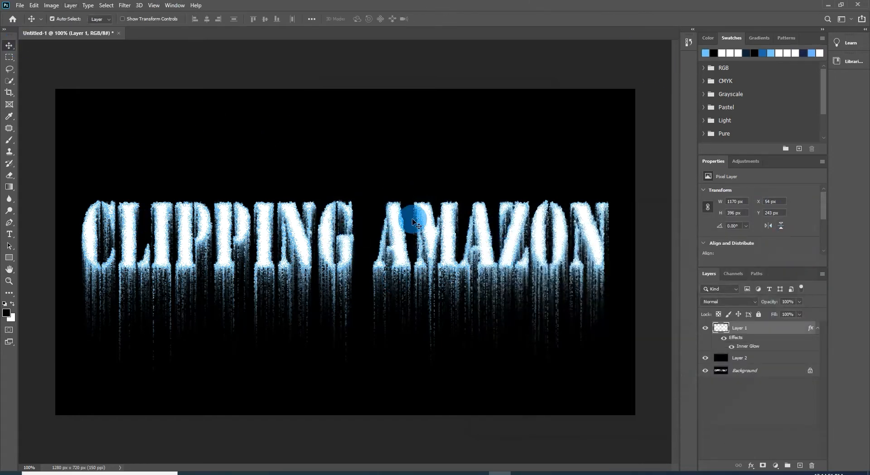
# Start a custom gradient for Layer 2 with the Gradient tool and set its starting colour stop to 1f69ae
pyautogui.click(739, 359)
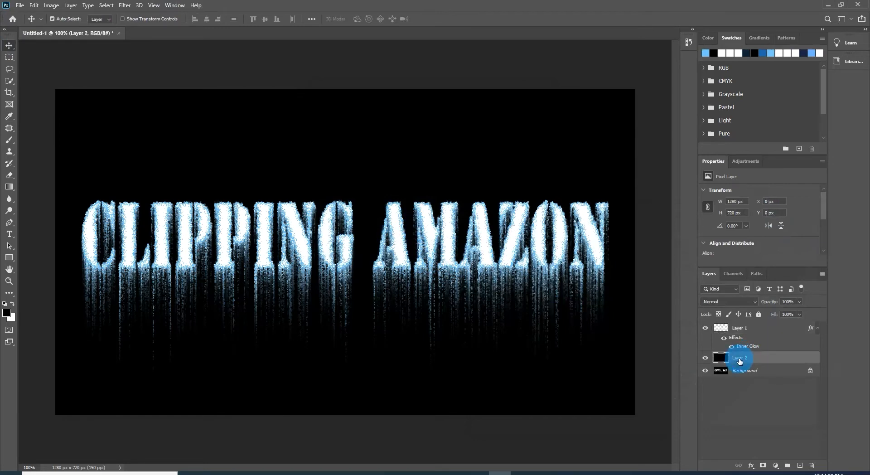
pyautogui.moveTo(9, 187); pyautogui.dragTo(50, 188)
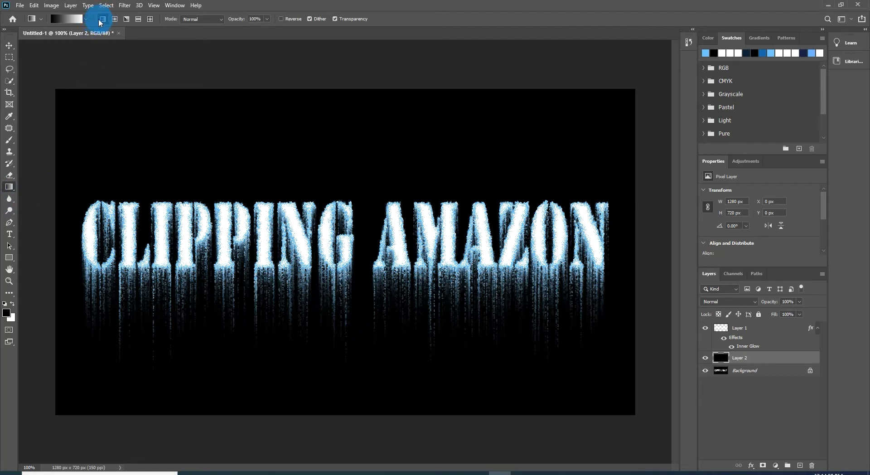
pyautogui.click(86, 19)
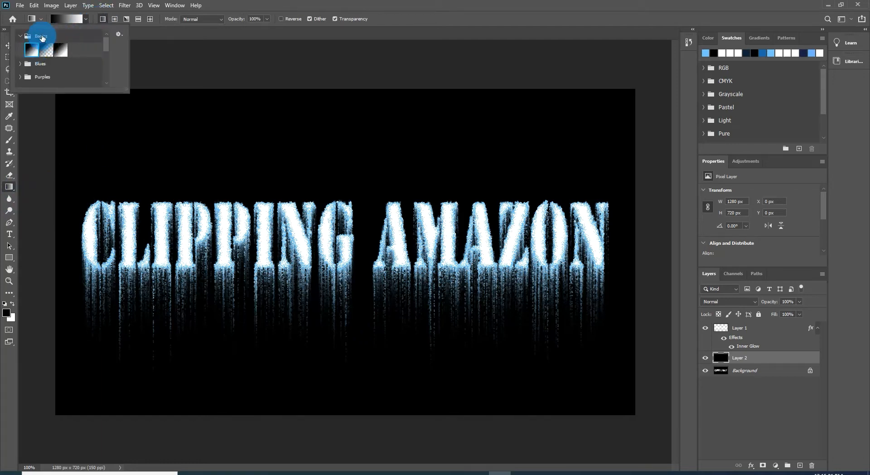
pyautogui.click(68, 19)
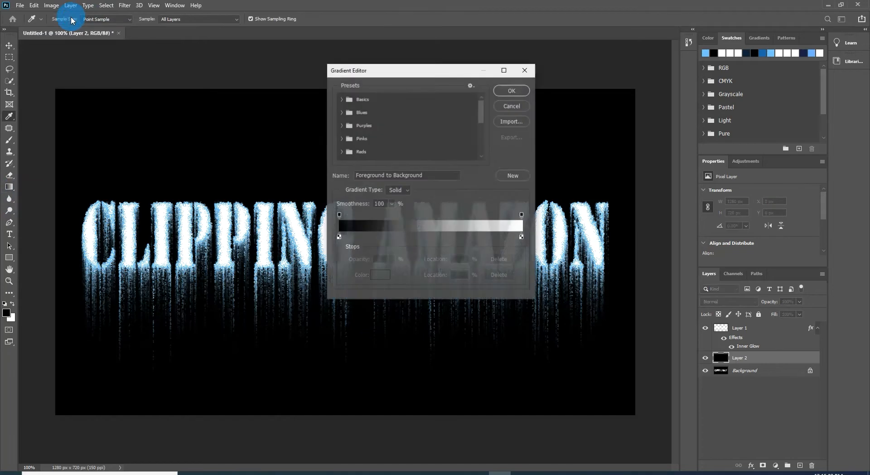
pyautogui.click(339, 237)
pyautogui.click(387, 281)
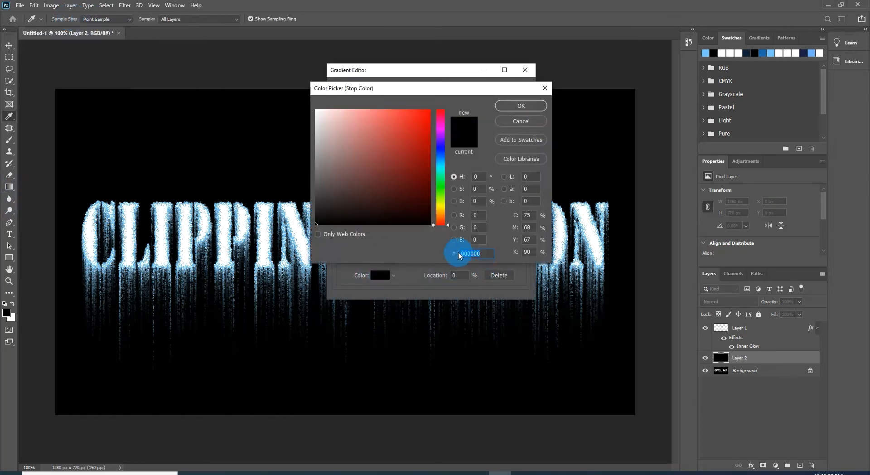
pyautogui.write('1f')
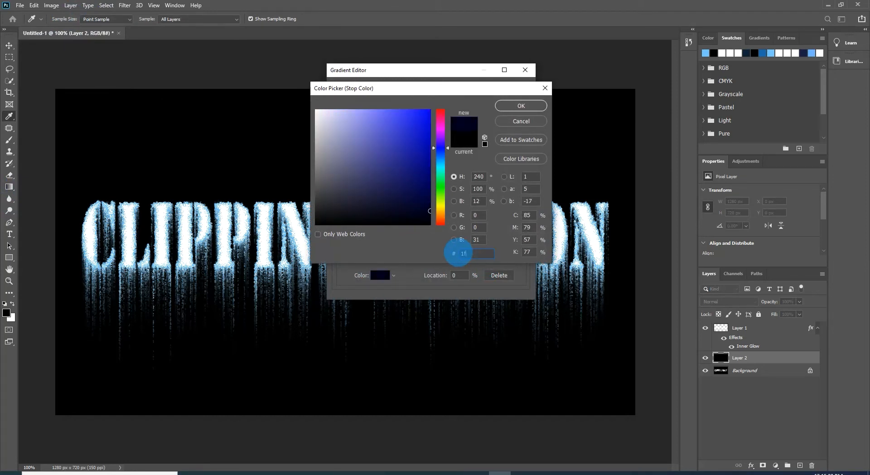
pyautogui.write('69a')
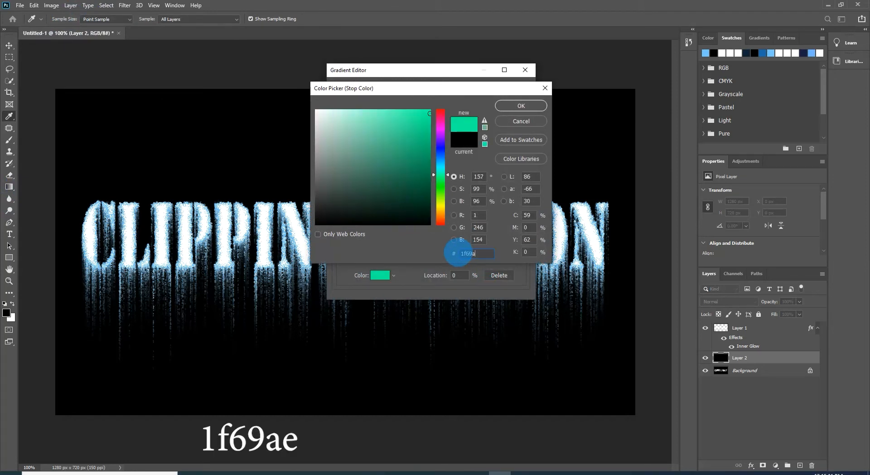
pyautogui.write('e')
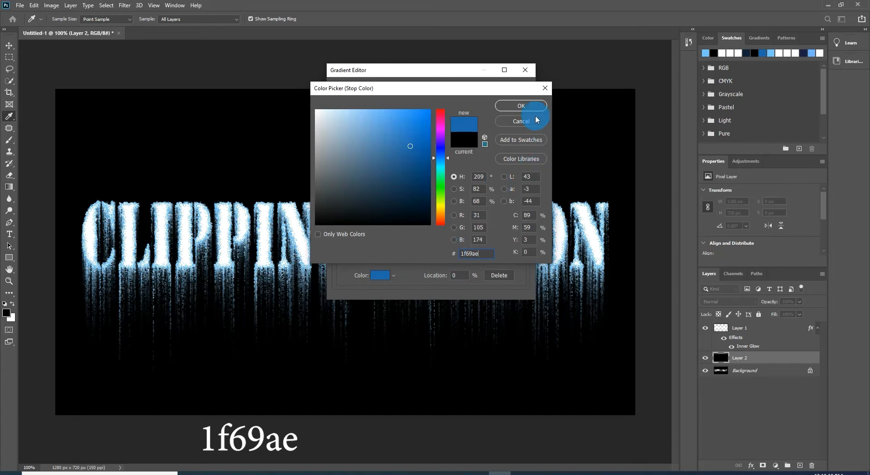
pyautogui.click(521, 106)
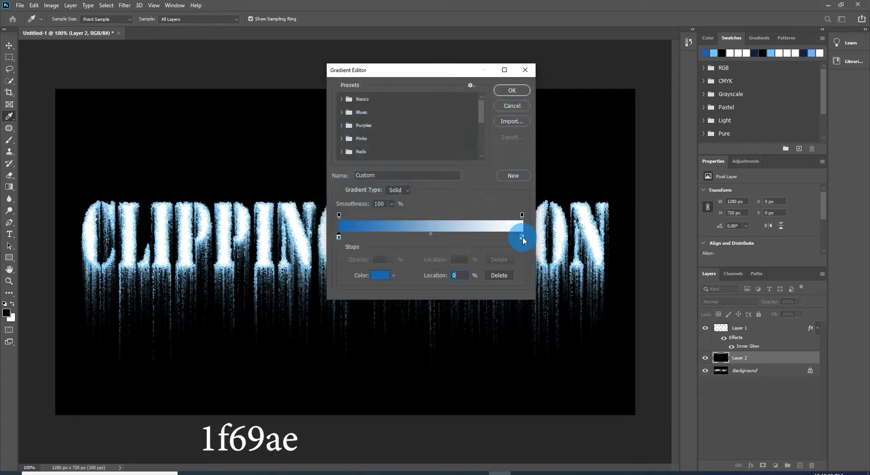
# Set the gradient's end colour stop at 100% to black
pyautogui.click(380, 275)
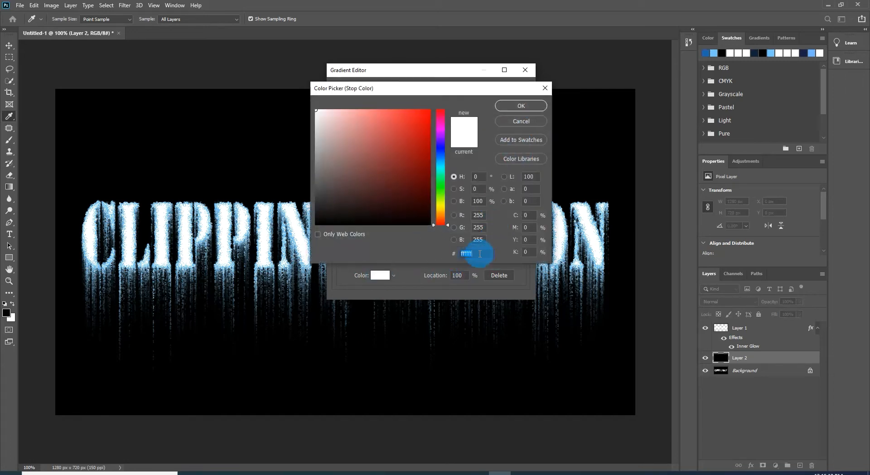
pyautogui.click(326, 219)
pyautogui.click(522, 106)
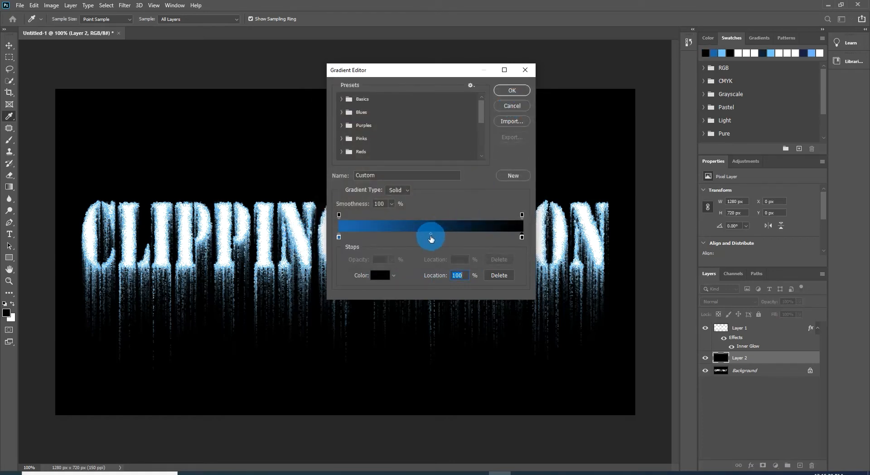
# Add a middle colour stop to the gradient at 50% and set its colour to 0e2238
pyautogui.click(431, 237)
pyautogui.click(381, 276)
pyautogui.click(453, 177)
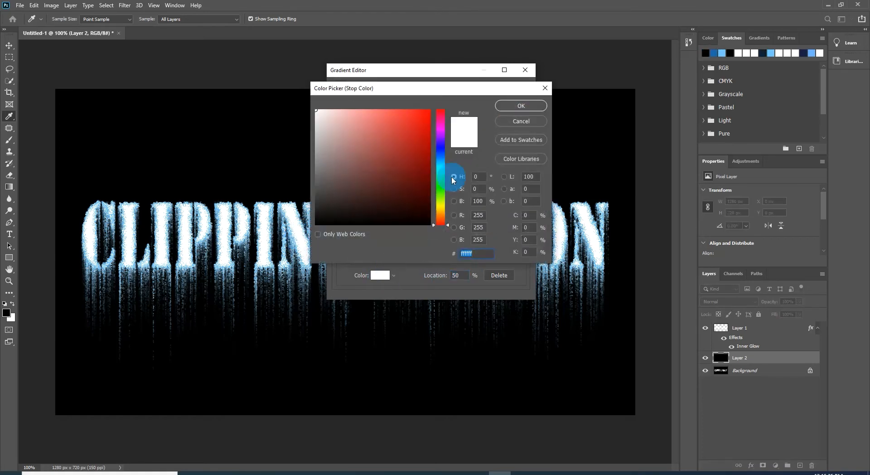
pyautogui.click(491, 251)
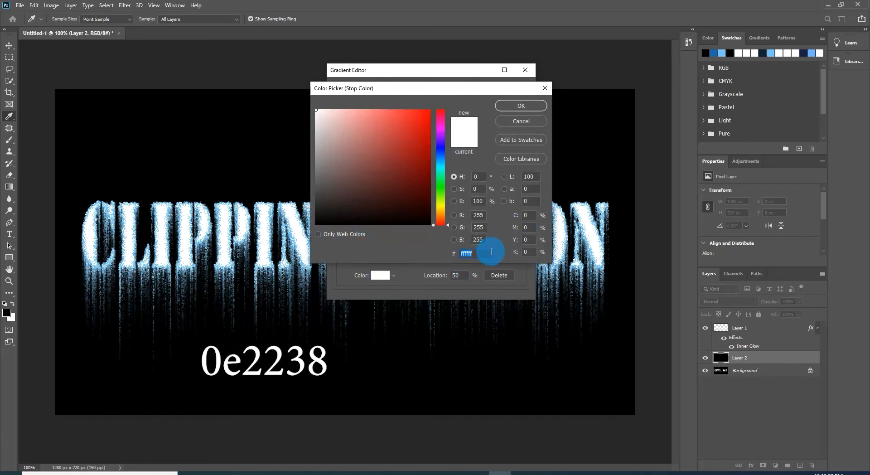
pyautogui.write('0')
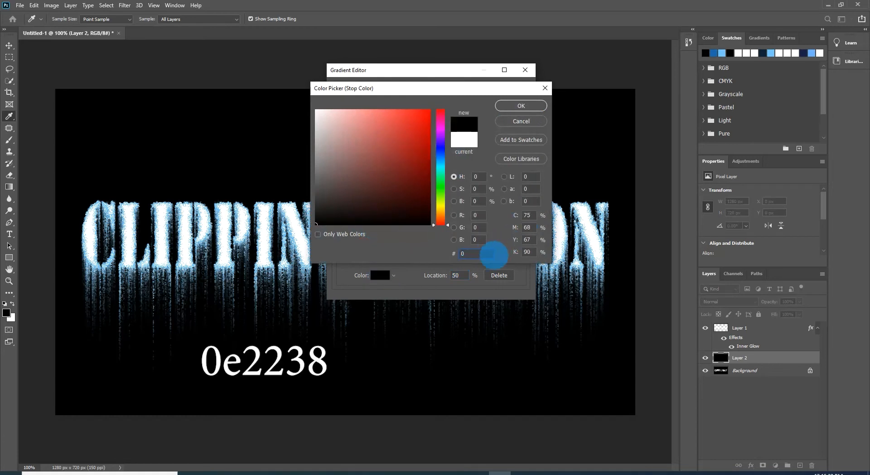
pyautogui.write('e223')
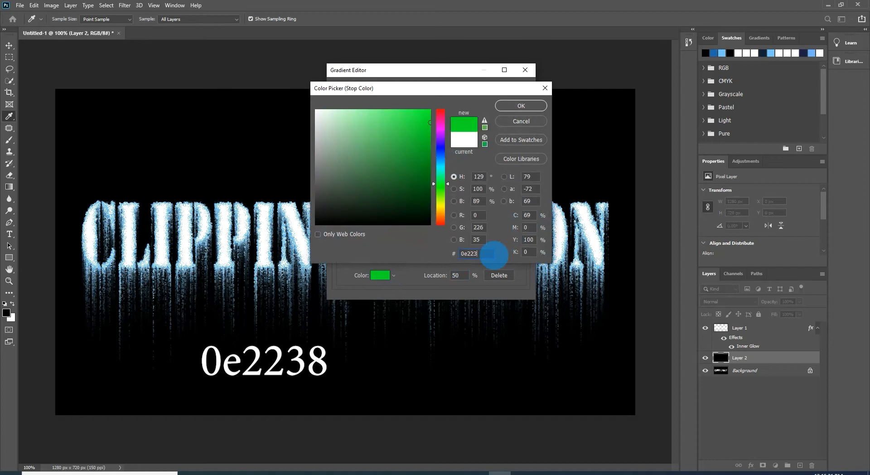
pyautogui.write('8')
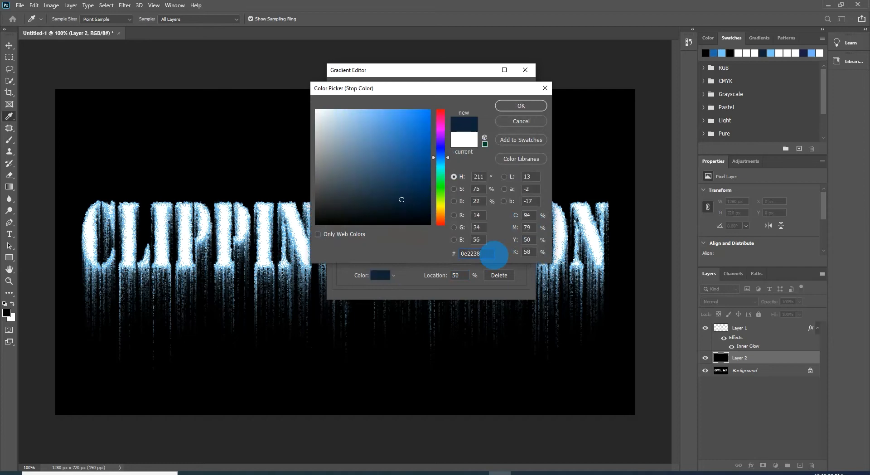
pyautogui.click(514, 113)
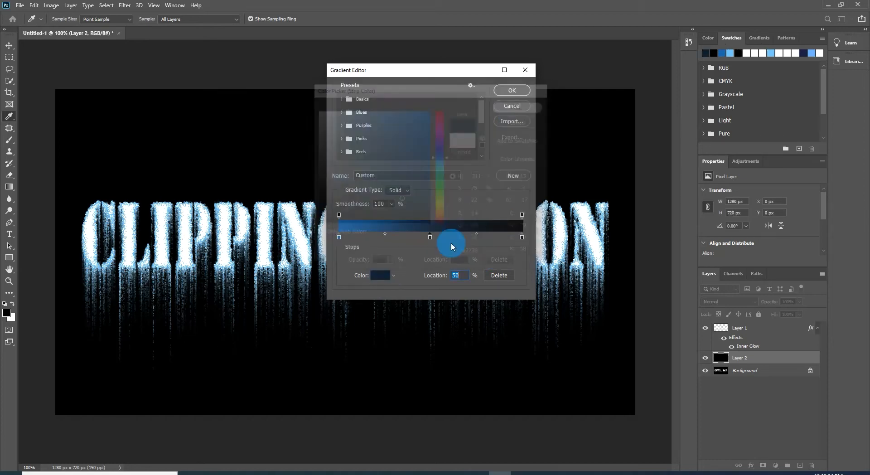
# Accept the custom gradient and draw it on Layer 2 vertically from the canvas's bottom edge to its top edge
pyautogui.click(459, 276)
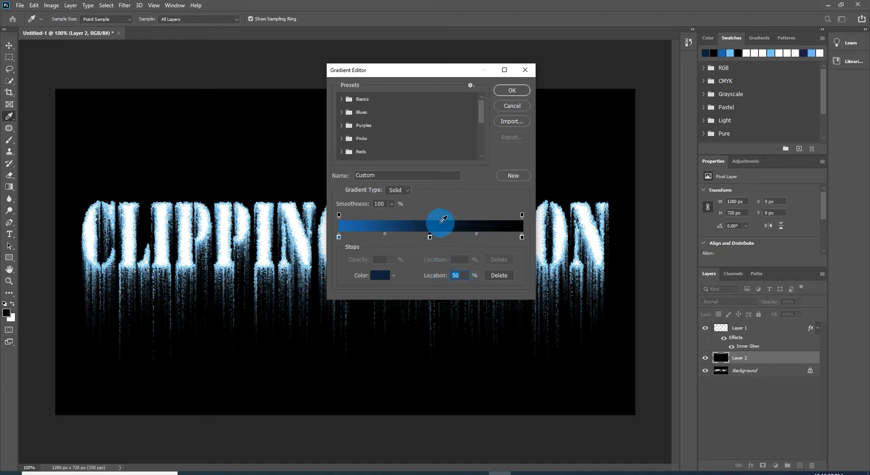
pyautogui.click(507, 91)
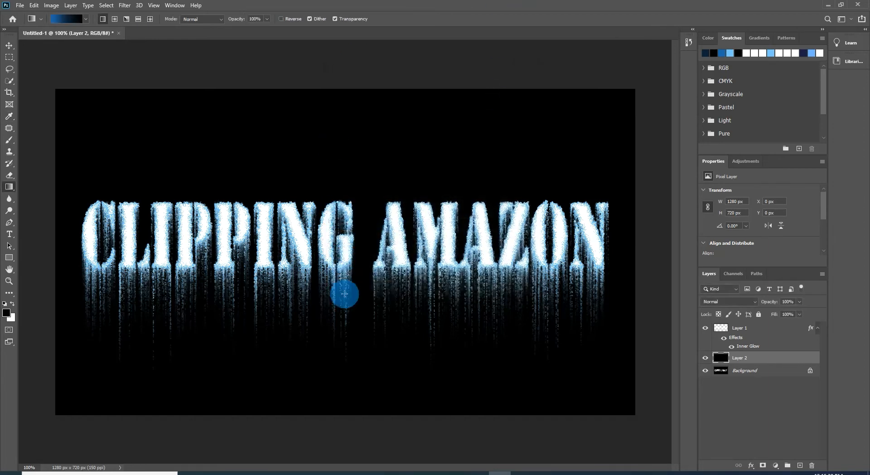
pyautogui.moveTo(354, 416); pyautogui.dragTo(351, 82)
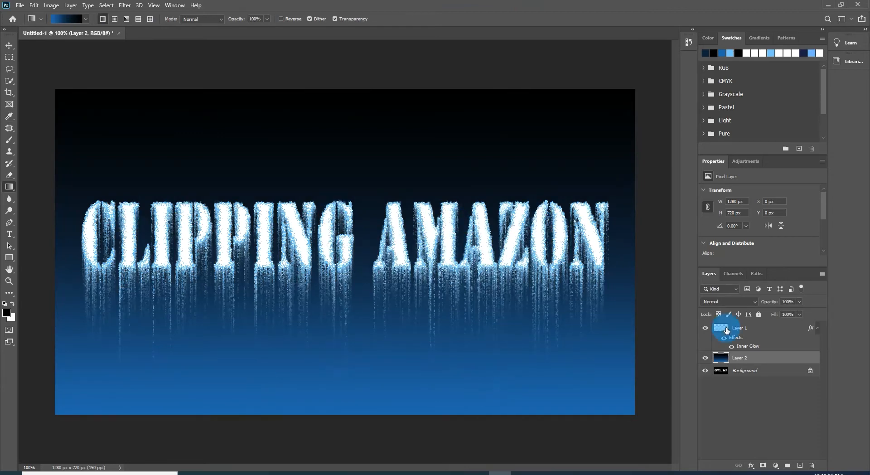
# Stamp all visible layers into a new merged layer above Layer 1
pyautogui.click(752, 329)
pyautogui.hotkey('ctrl', 'shift', 'alt', 'e')
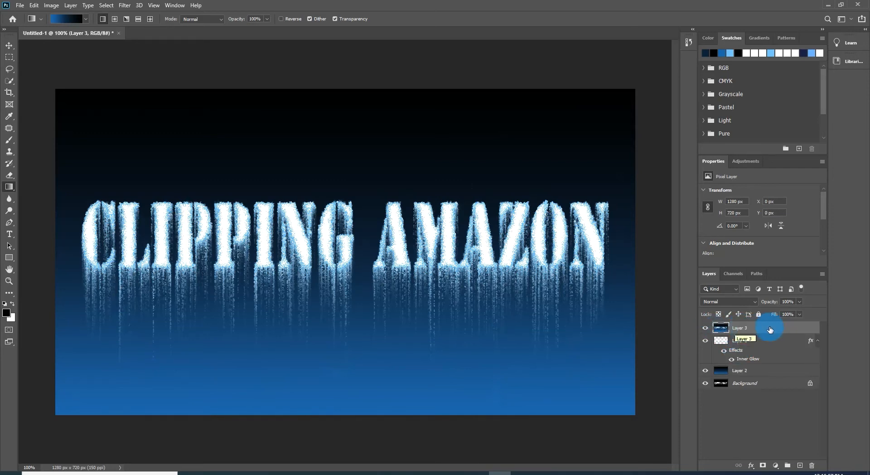
# Load the Text channel as a selection, use it as a layer mask on Layer 3, and unlink the mask from the layer
pyautogui.click(737, 274)
pyautogui.press('ctrl')
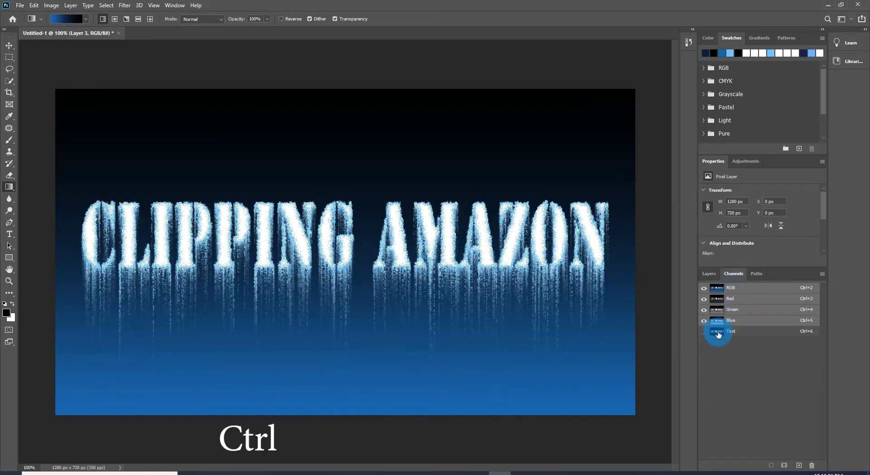
pyautogui.keyDown('ctrl'); pyautogui.click(717, 333); pyautogui.keyUp('ctrl')
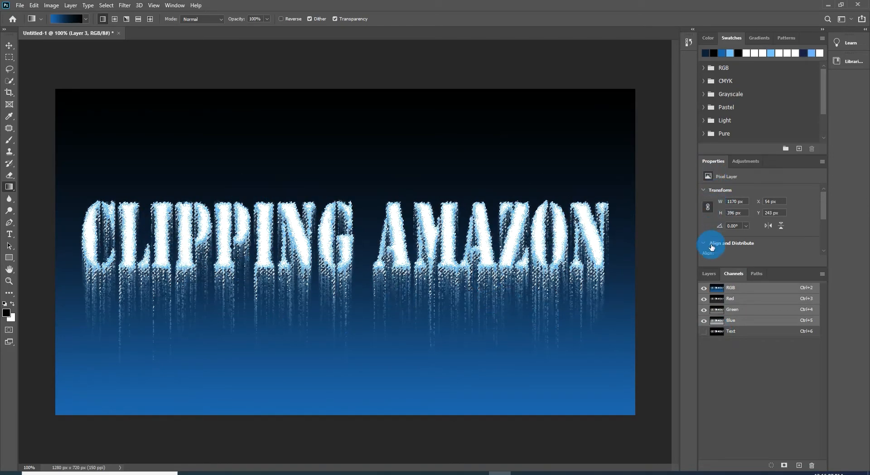
pyautogui.click(709, 273)
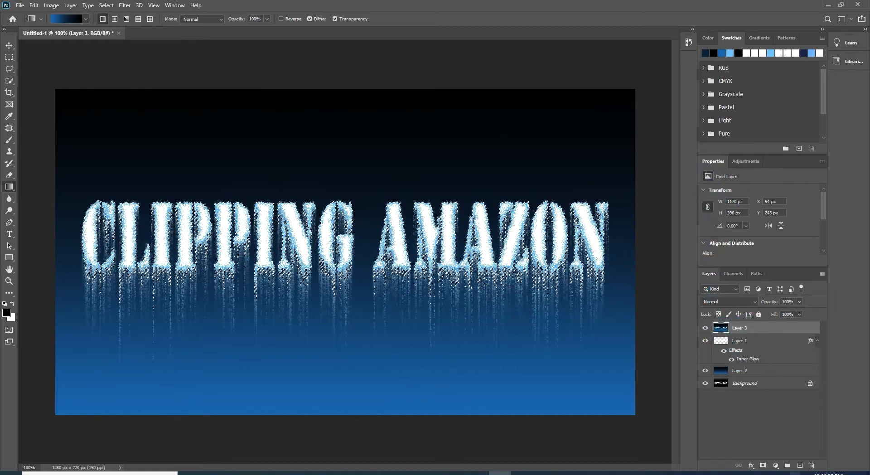
pyautogui.click(761, 465)
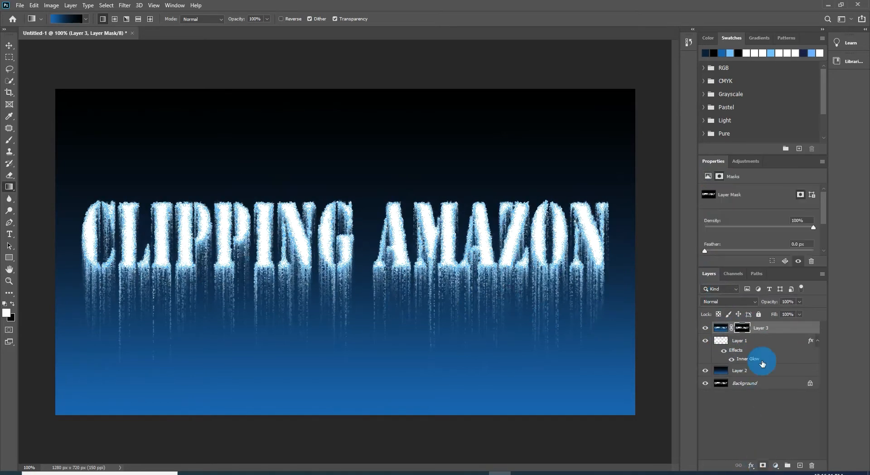
pyautogui.click(742, 329)
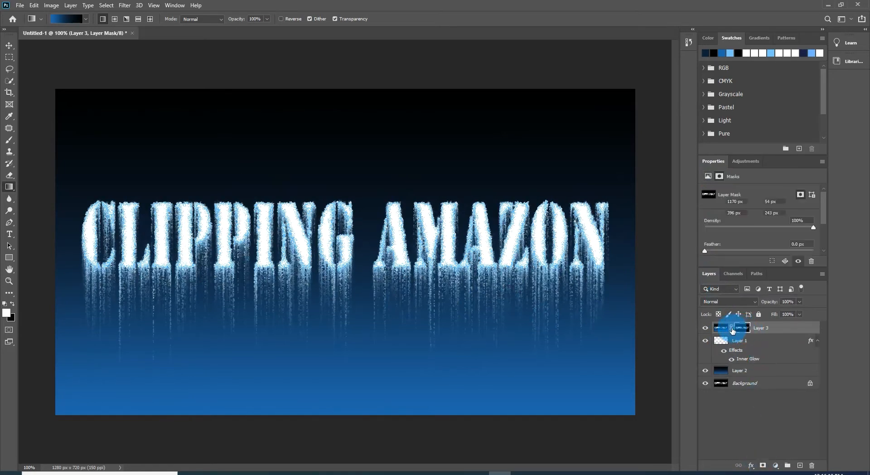
pyautogui.click(733, 330)
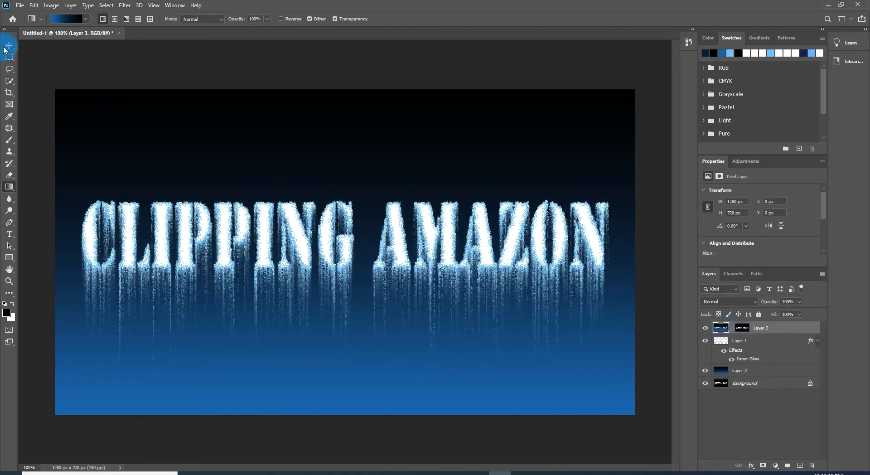
# Apply a Gaussian Blur with a radius of 1.0 pixel to Layer 3's image
pyautogui.click(129, 7)
pyautogui.moveTo(126, 107)
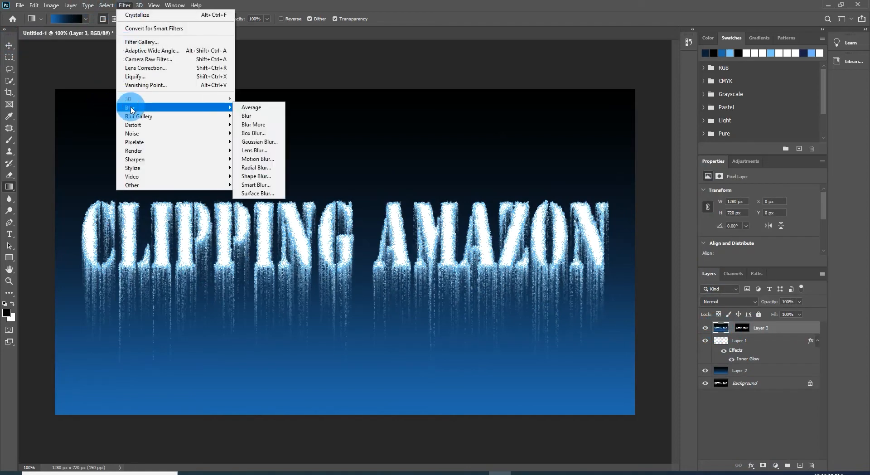
pyautogui.click(247, 142)
pyautogui.click(393, 223)
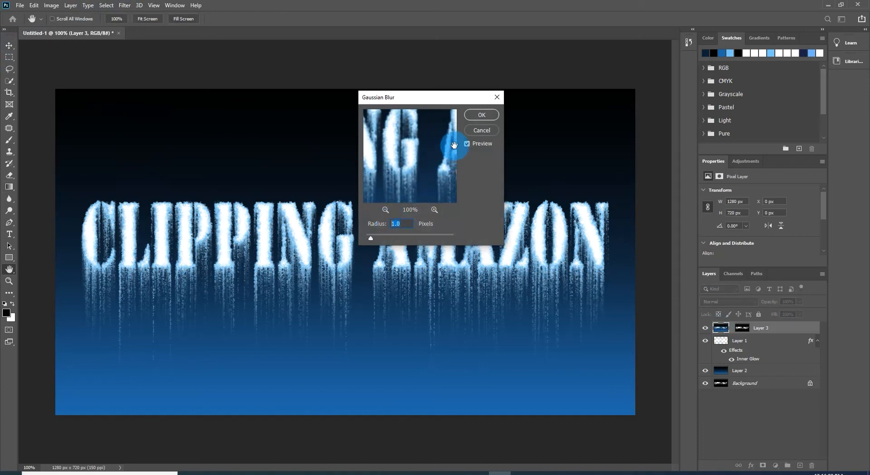
pyautogui.click(482, 115)
pyautogui.press('g')
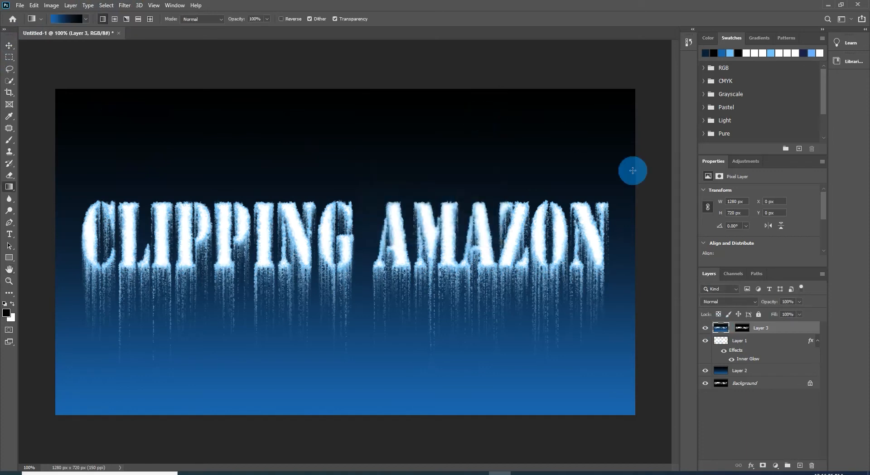
# Apply the Crystallize filter to Layer 3's image with a cell size of 3
pyautogui.click(125, 6)
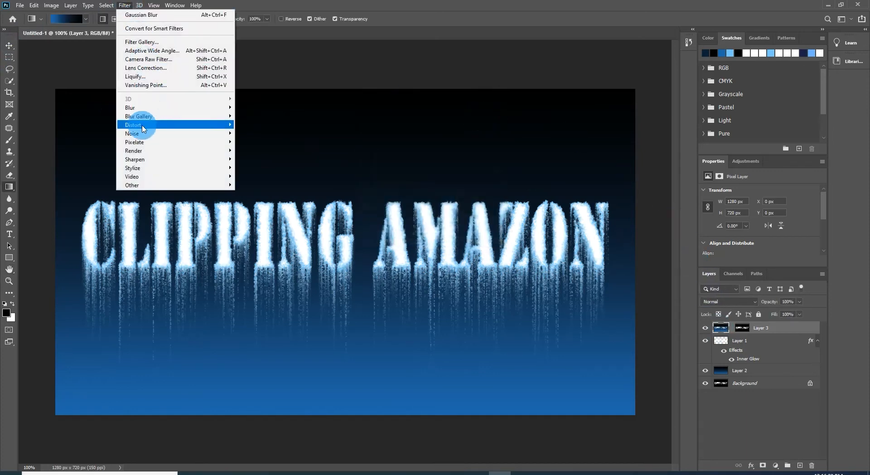
pyautogui.moveTo(200, 142)
pyautogui.click(252, 150)
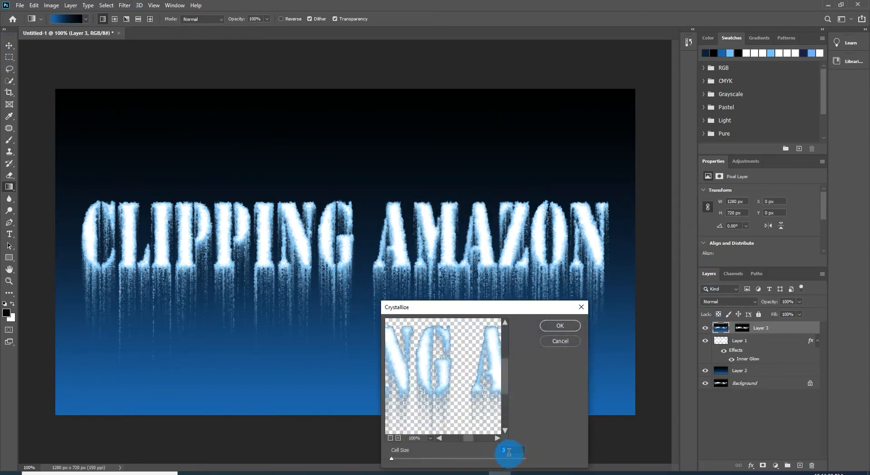
pyautogui.click(565, 325)
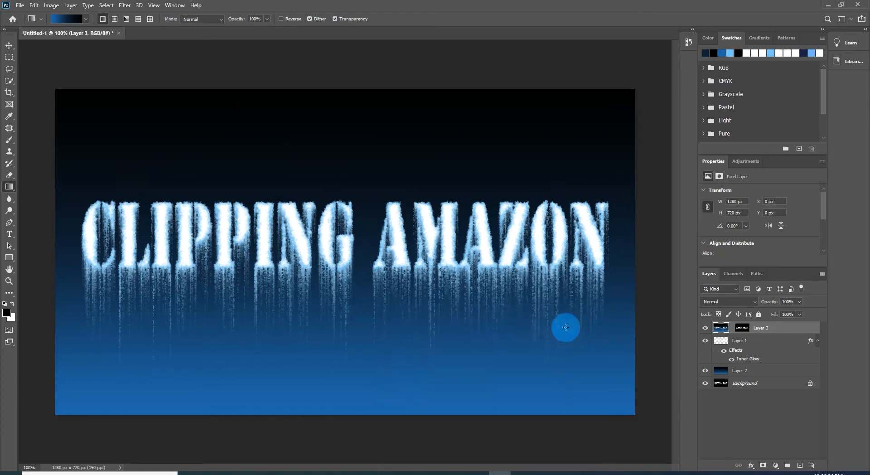
# Load Layer 3's mask as a selection and copy the selected part of its image to a new layer
pyautogui.click(715, 291)
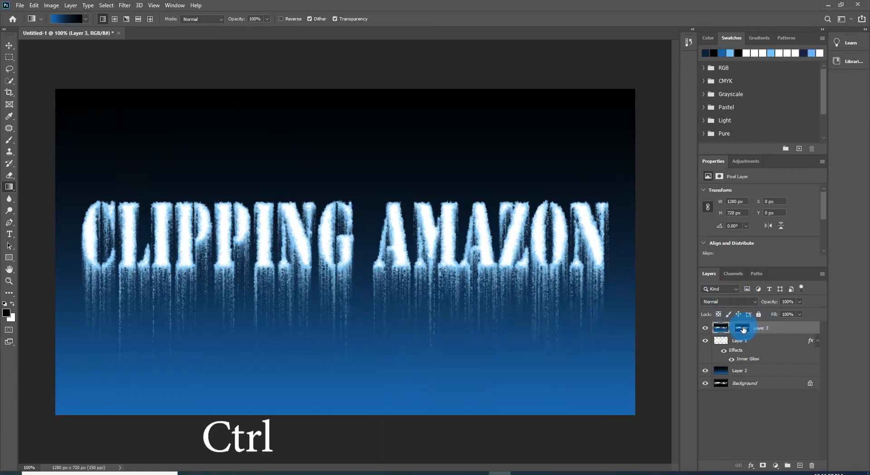
pyautogui.keyDown('ctrl'); pyautogui.click(742, 329); pyautogui.keyUp('ctrl')
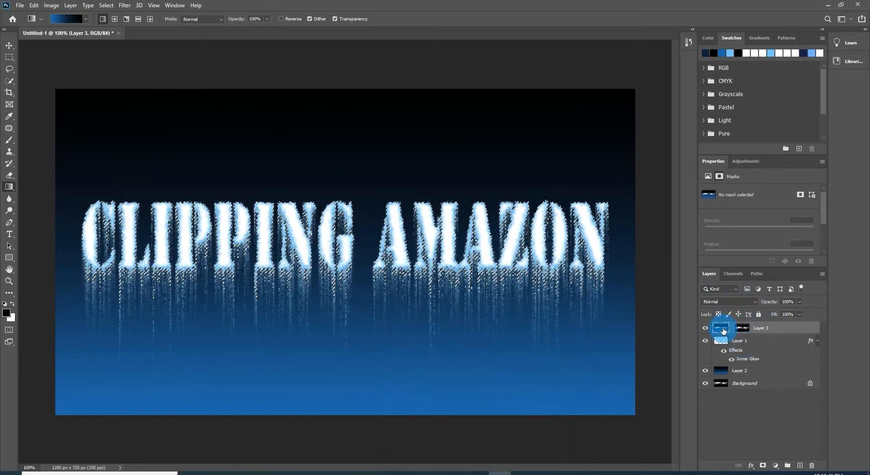
pyautogui.click(721, 329)
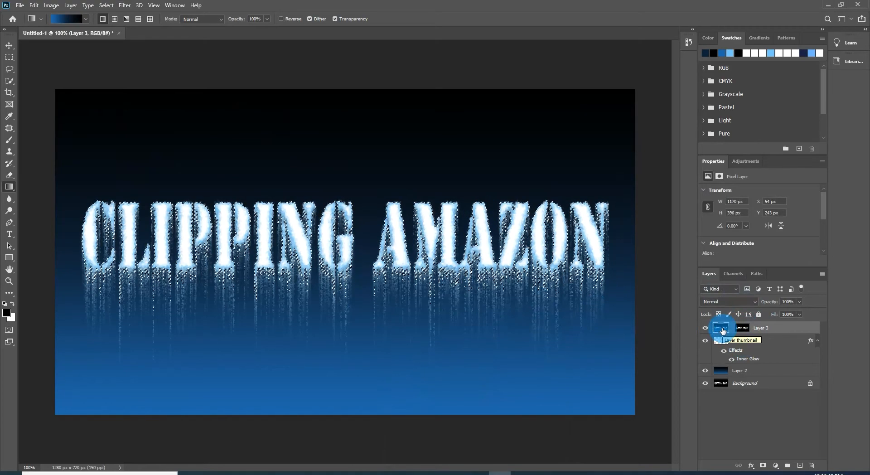
pyautogui.hotkey('ctrl', 'j')
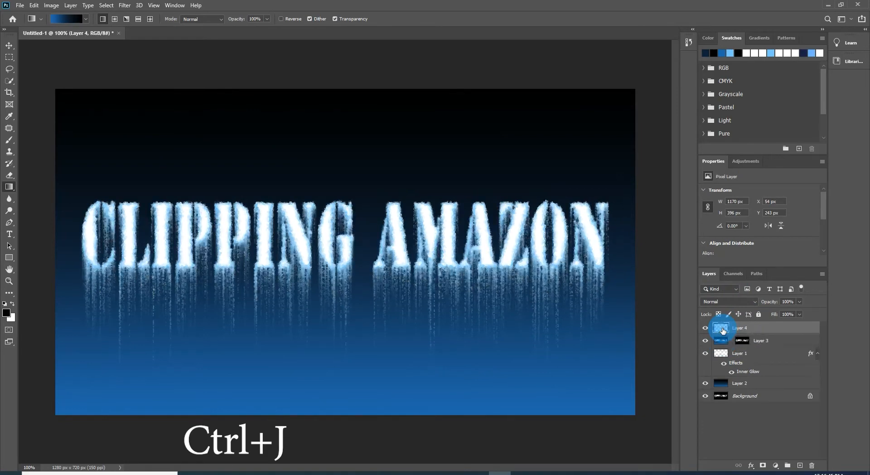
pyautogui.moveTo(722, 331); pyautogui.dragTo(753, 329)
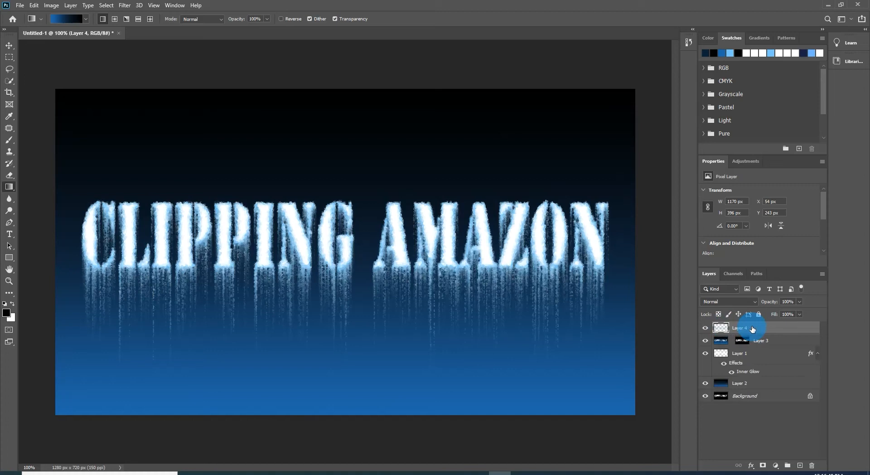
# Apply the Plastic Wrap filter to Layer 4 with highlight strength 6, detail 1 and smoothness 4
pyautogui.click(127, 9)
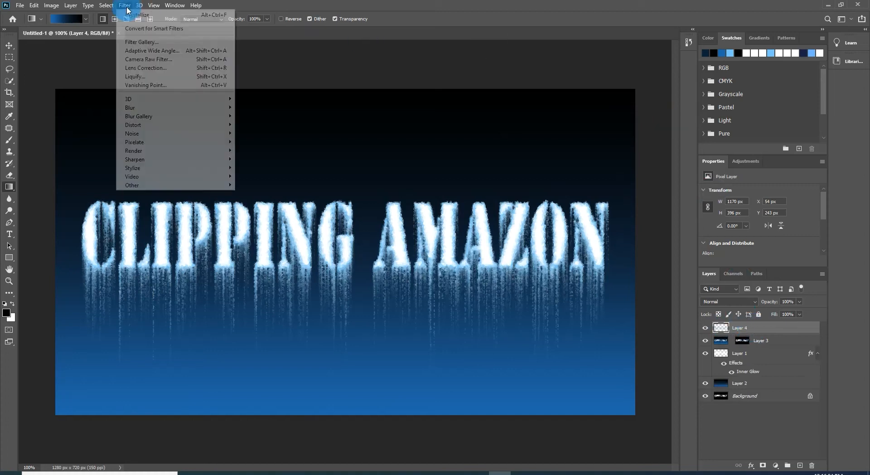
pyautogui.click(148, 44)
pyautogui.click(258, 295)
pyautogui.click(623, 22)
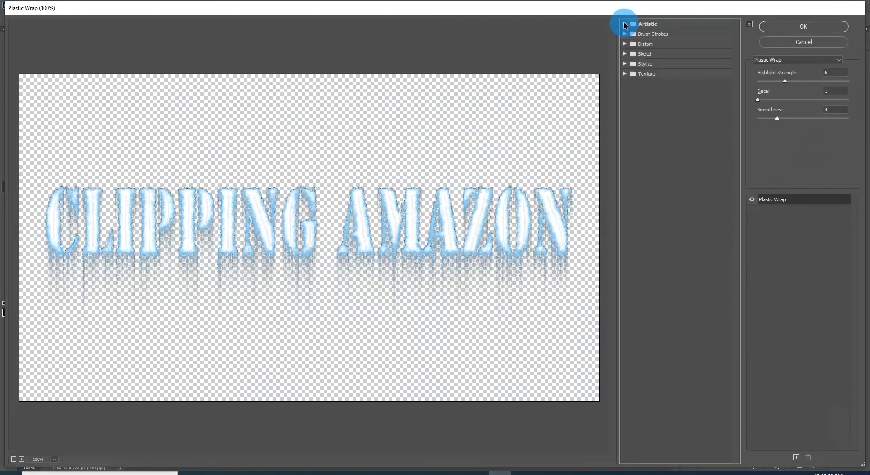
pyautogui.click(624, 25)
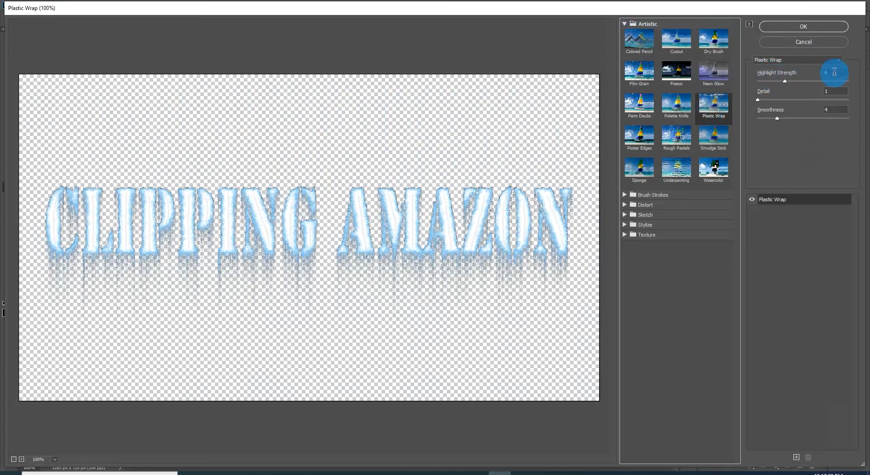
pyautogui.moveTo(834, 74); pyautogui.dragTo(816, 114)
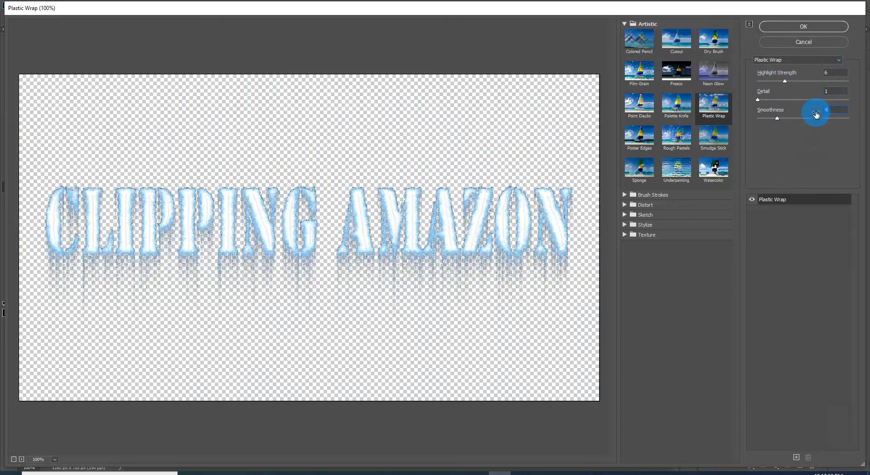
pyautogui.click(804, 29)
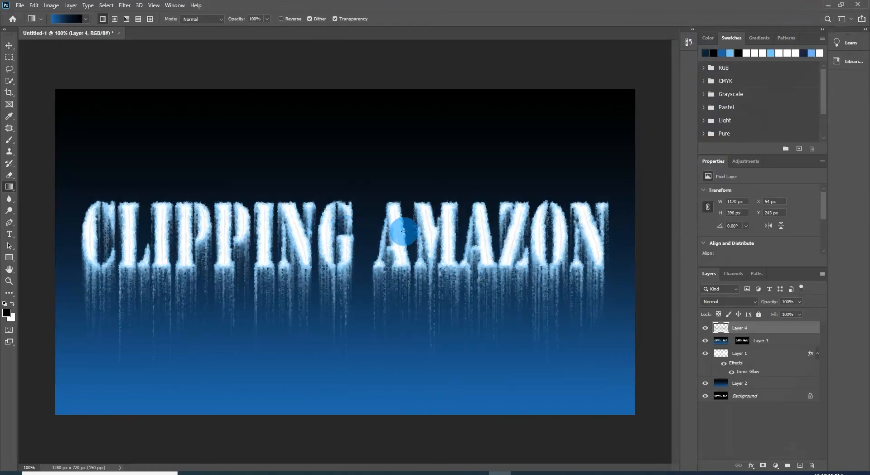
# Add a Hue/Saturation adjustment clipped to Layer 4 and colorize it with hue 199 and saturation 50
pyautogui.click(775, 467)
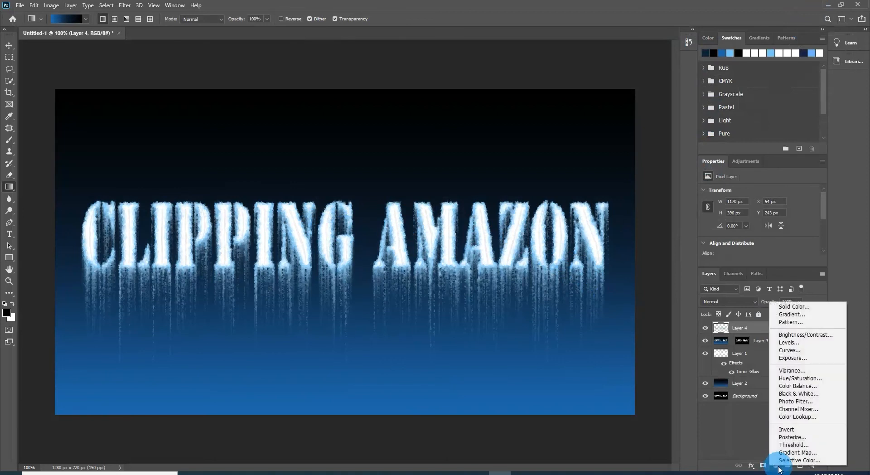
pyautogui.click(792, 379)
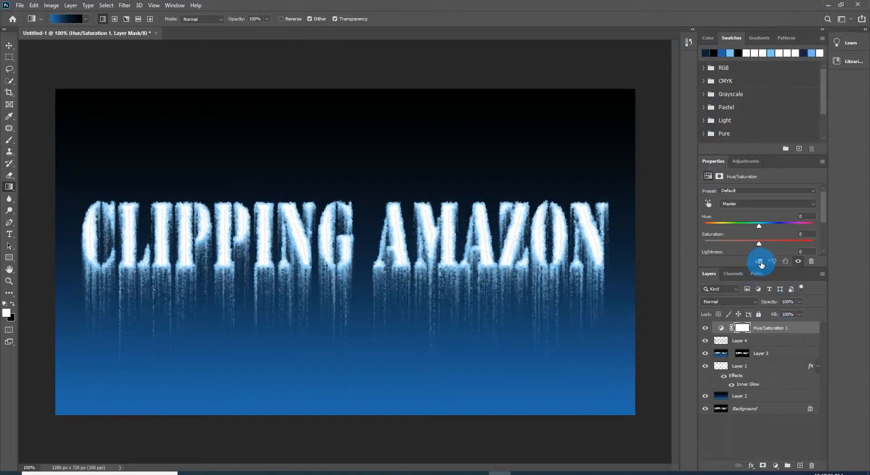
pyautogui.scroll(-3, 769, 236)
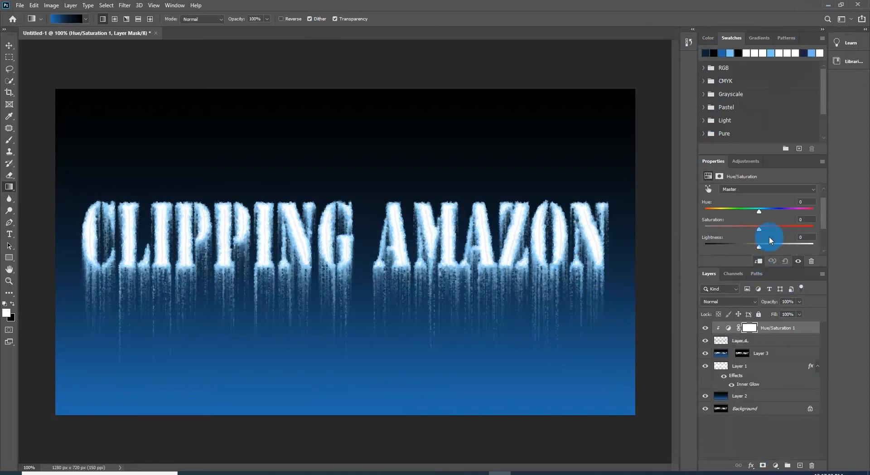
pyautogui.click(750, 237)
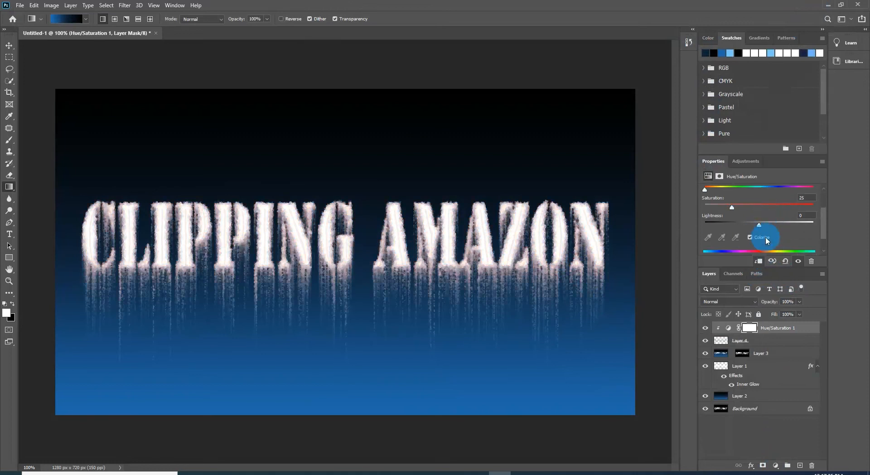
pyautogui.scroll(3, 779, 231)
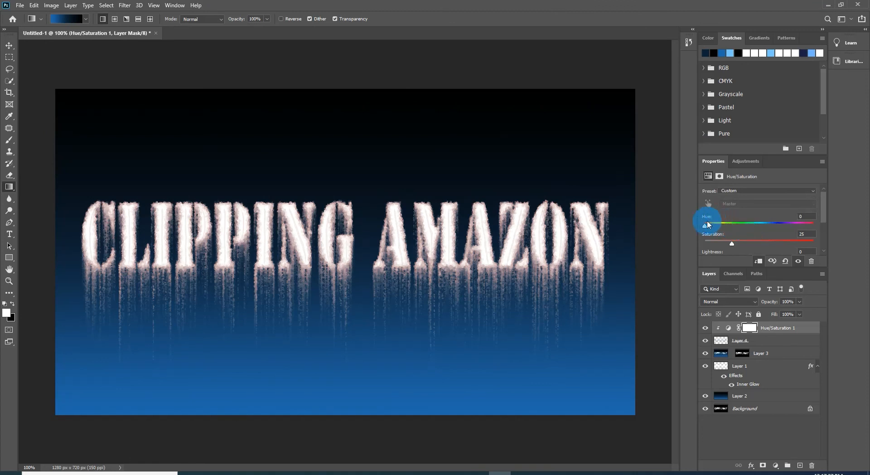
pyautogui.moveTo(809, 217); pyautogui.dragTo(785, 220)
pyautogui.write('199')
pyautogui.scroll(-1, 775, 219)
pyautogui.write('50')
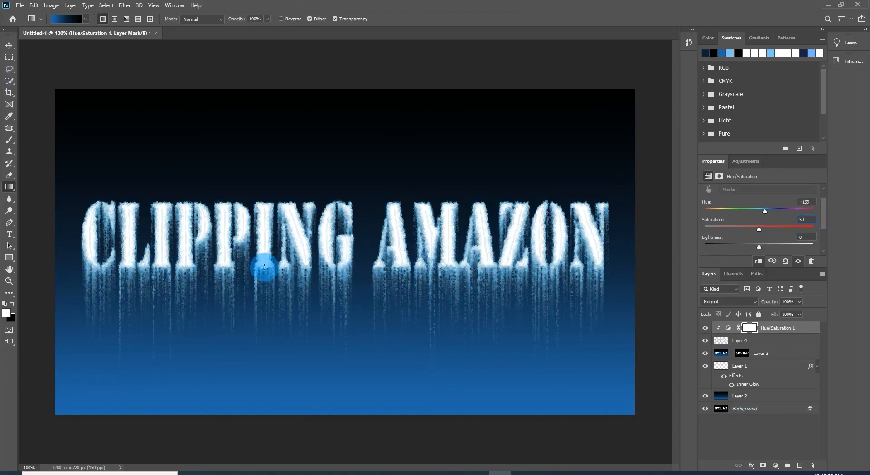
# Examine the icy text effect up close across the whole wording
pyautogui.click(9, 48)
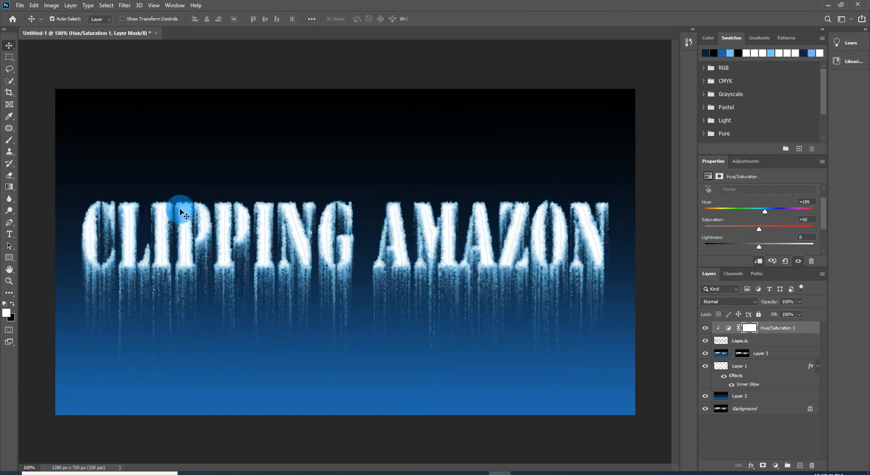
pyautogui.hotkey('ctrl', '+')
pyautogui.hotkey('ctrl', '+')
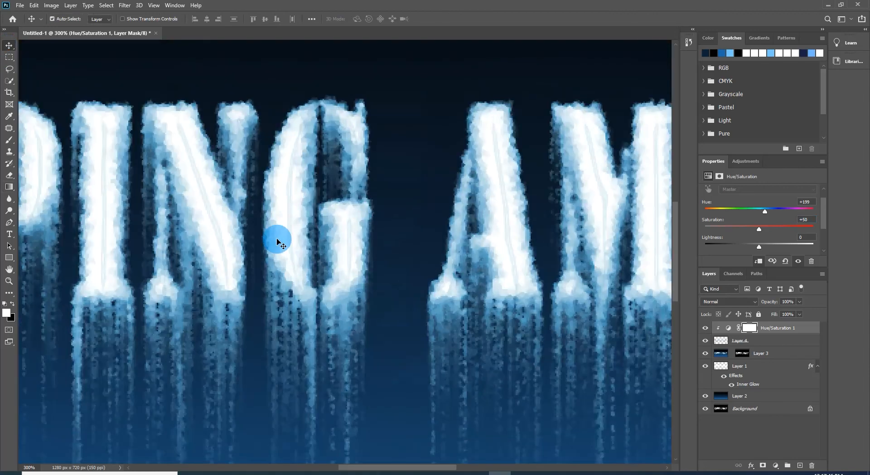
pyautogui.hotkey('ctrl', '-')
pyautogui.moveTo(210, 236); pyautogui.dragTo(441, 204)
pyautogui.moveTo(562, 249); pyautogui.dragTo(371, 255)
pyautogui.moveTo(540, 254); pyautogui.dragTo(579, 278)
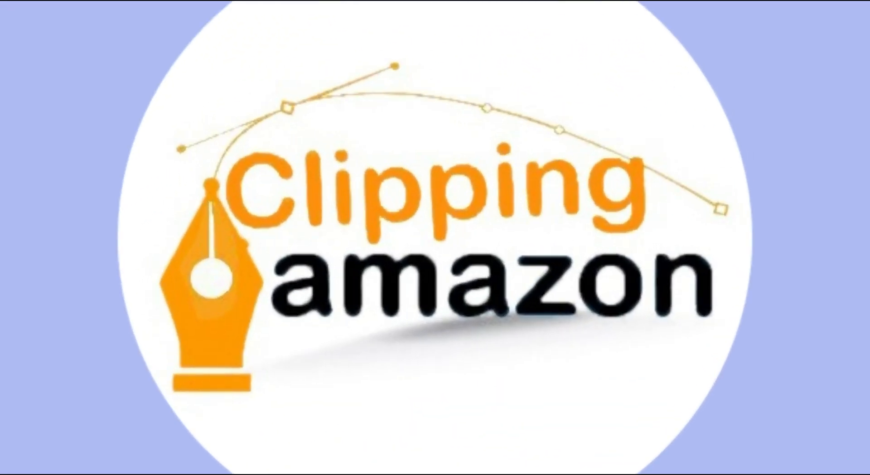